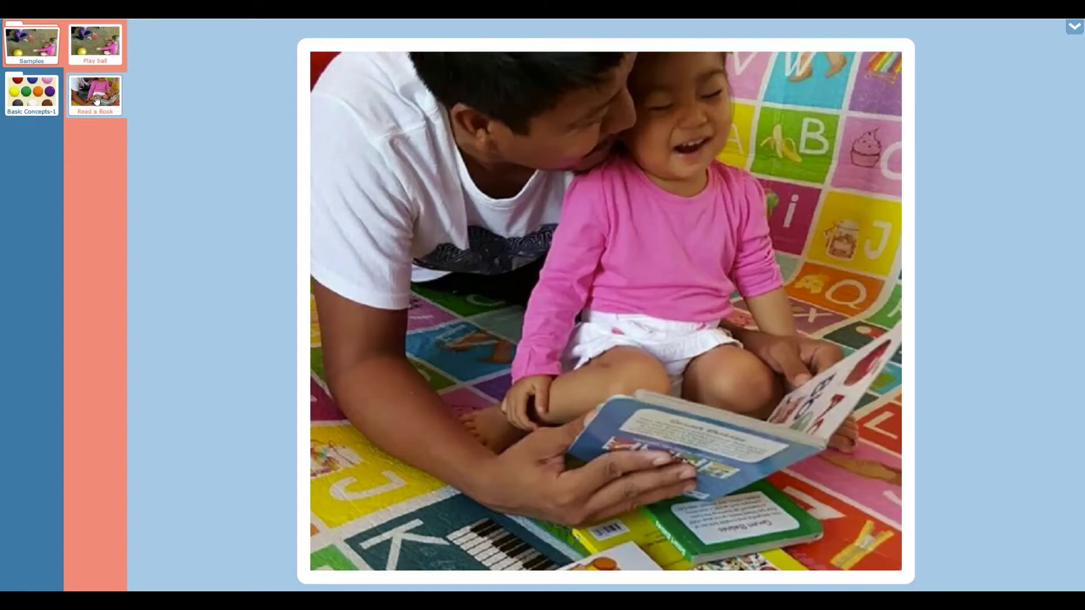
Step: Look through the Basic Concepts-1 scenes, then return to the Samples folder's Play ball scene
{"action": "left_click", "coordinate": [32, 100]}
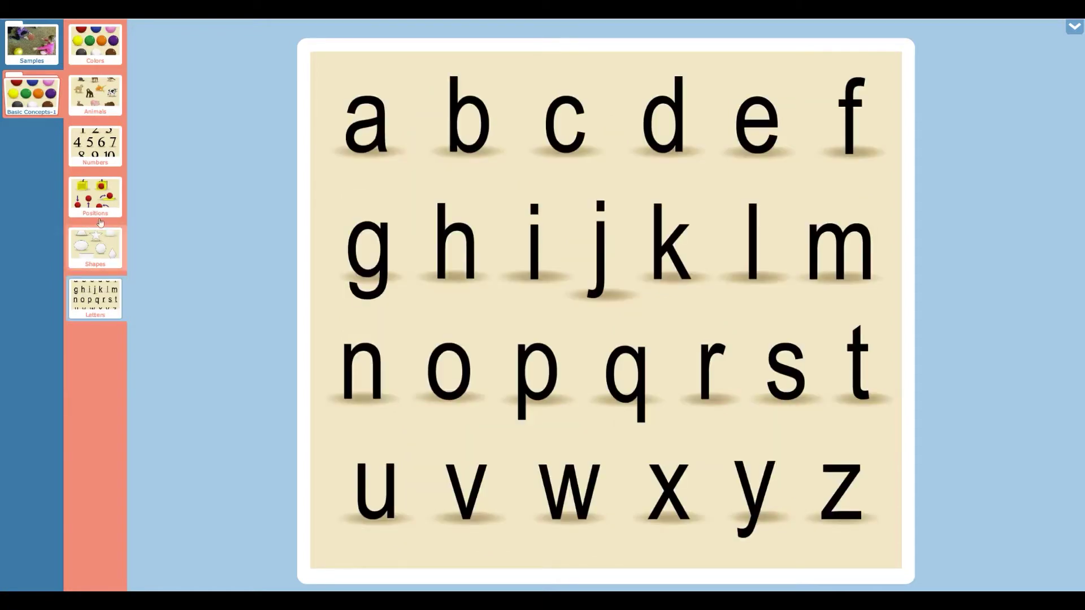
{"action": "left_click", "coordinate": [29, 40]}
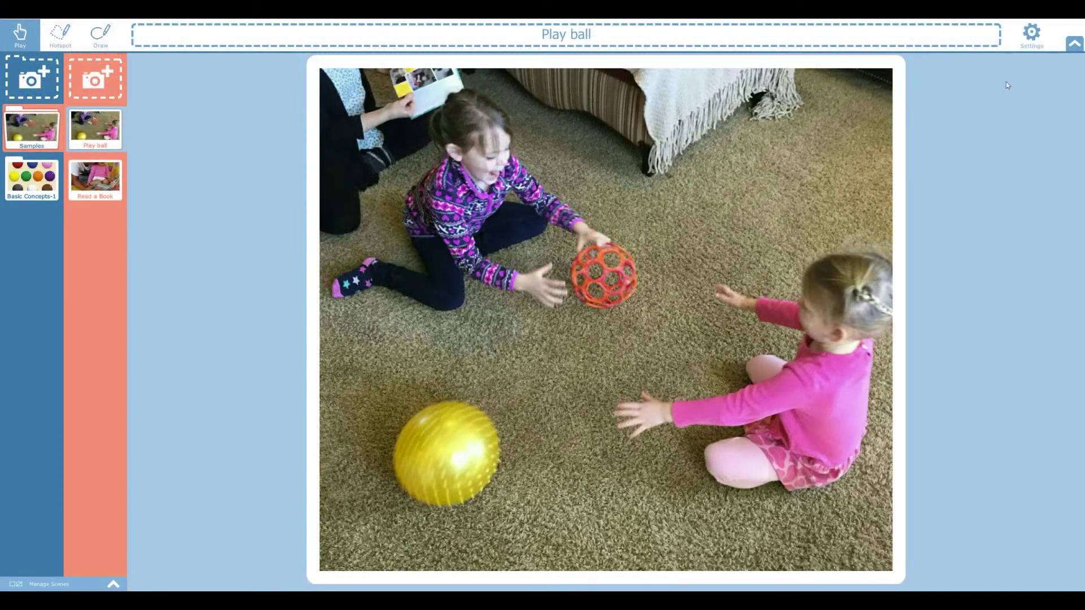
Step: Restore the editing tools, enter Hotspot mode, and play the yellow ball hotspot's sound
{"action": "left_click", "coordinate": [1077, 42]}
{"action": "left_click", "coordinate": [1076, 31]}
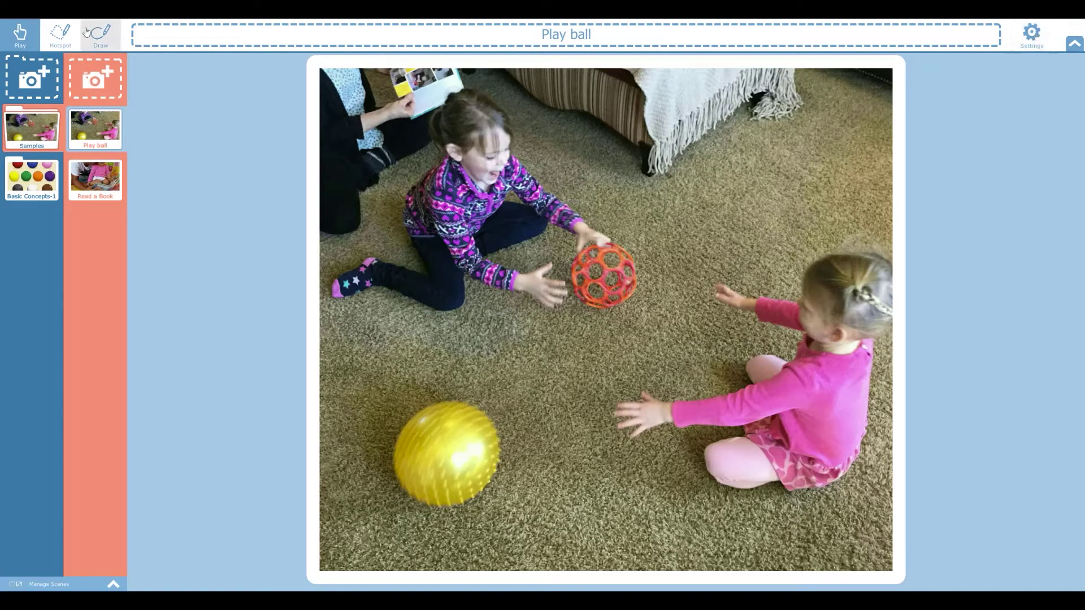
{"action": "left_click", "coordinate": [68, 48]}
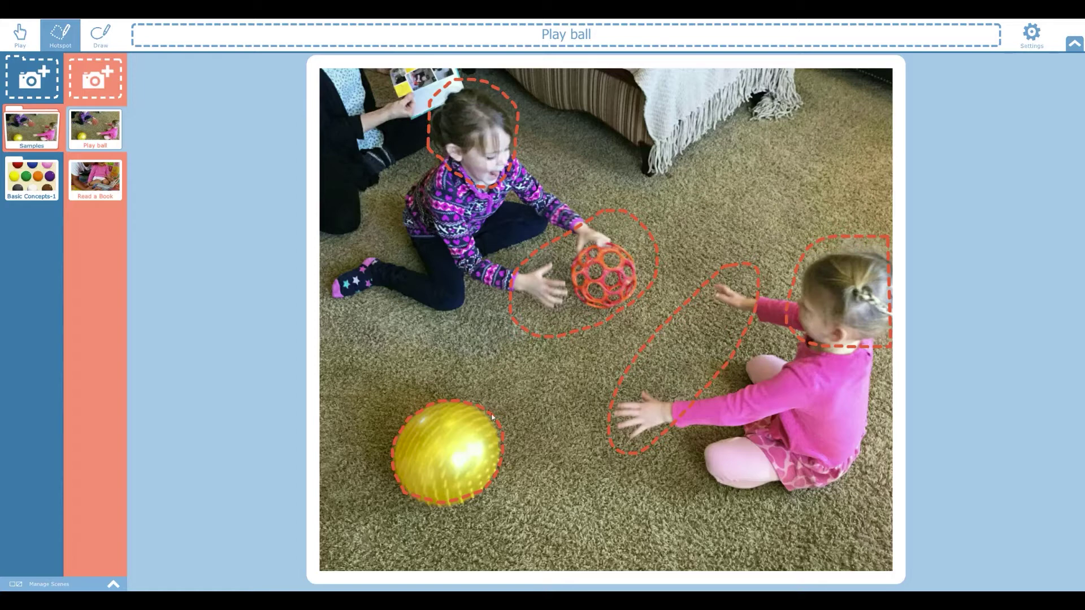
{"action": "left_click", "coordinate": [459, 451]}
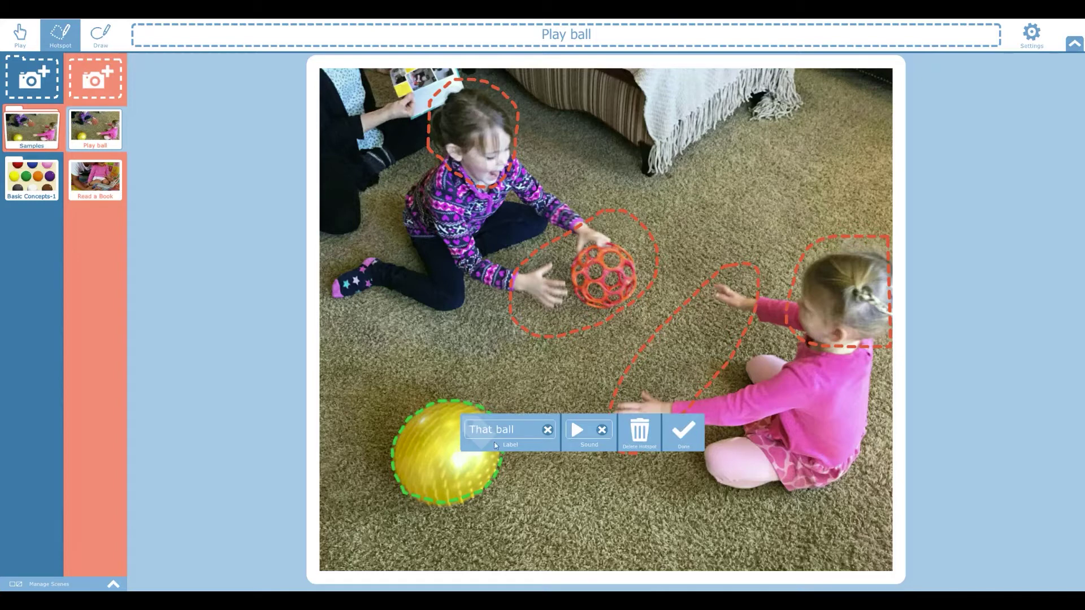
{"action": "left_click", "coordinate": [575, 432]}
Step: Play the orange ball and older girl's head hotspot sounds, then switch to Play and back to Hotspot
{"action": "left_click", "coordinate": [579, 293]}
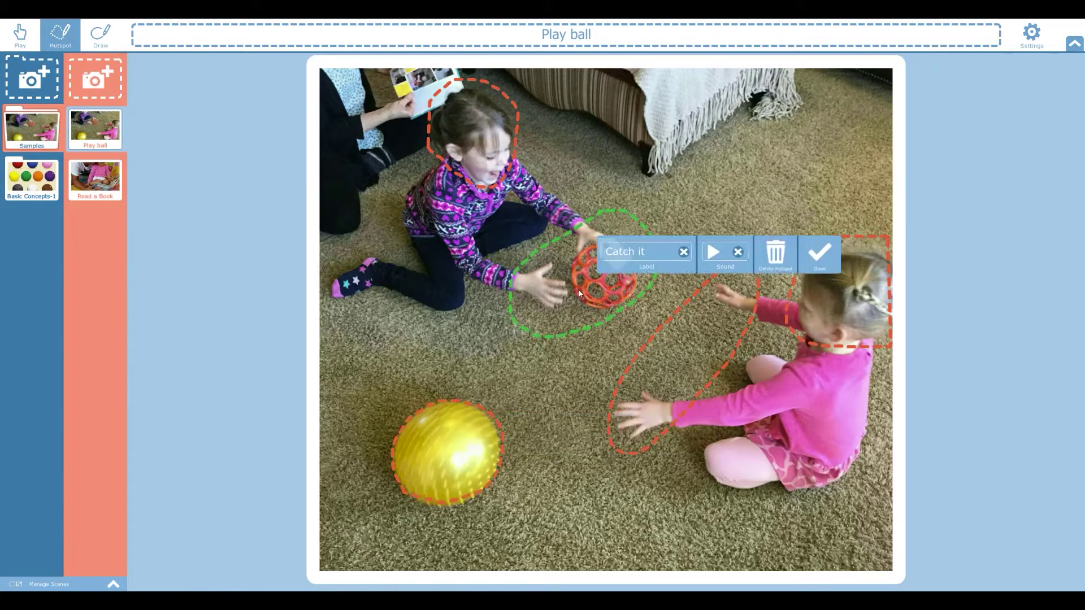
{"action": "left_click", "coordinate": [710, 253]}
{"action": "left_click", "coordinate": [475, 136]}
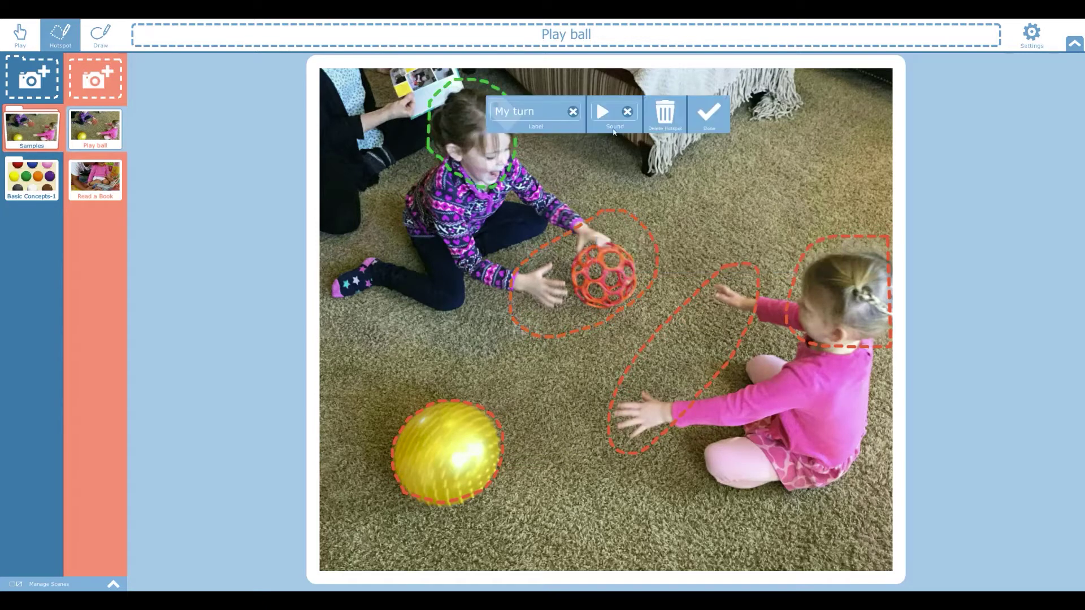
{"action": "left_click", "coordinate": [600, 110]}
{"action": "left_click", "coordinate": [713, 114]}
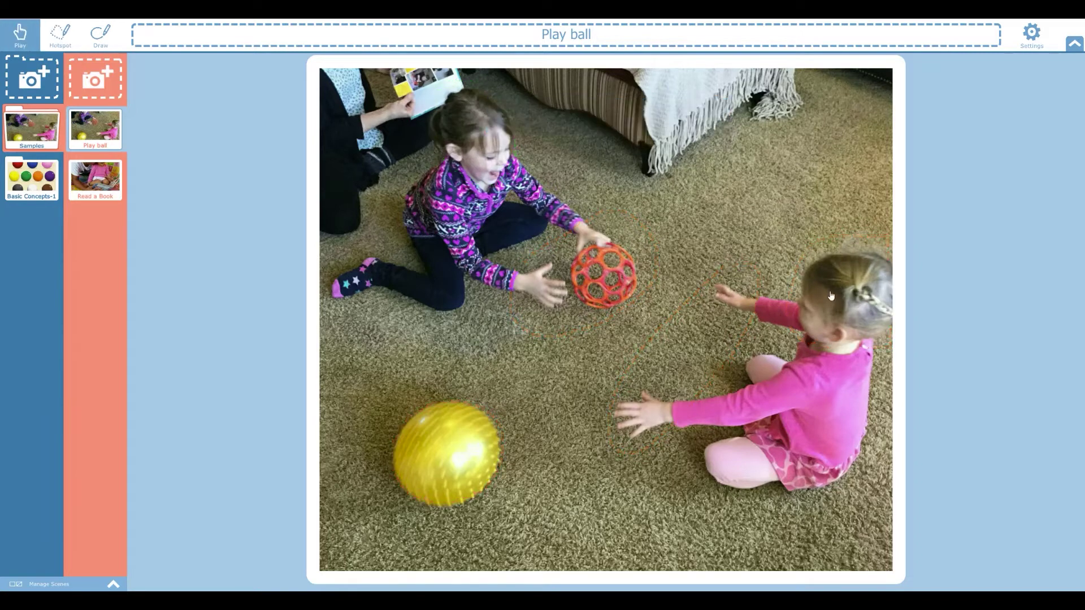
{"action": "left_click", "coordinate": [63, 38]}
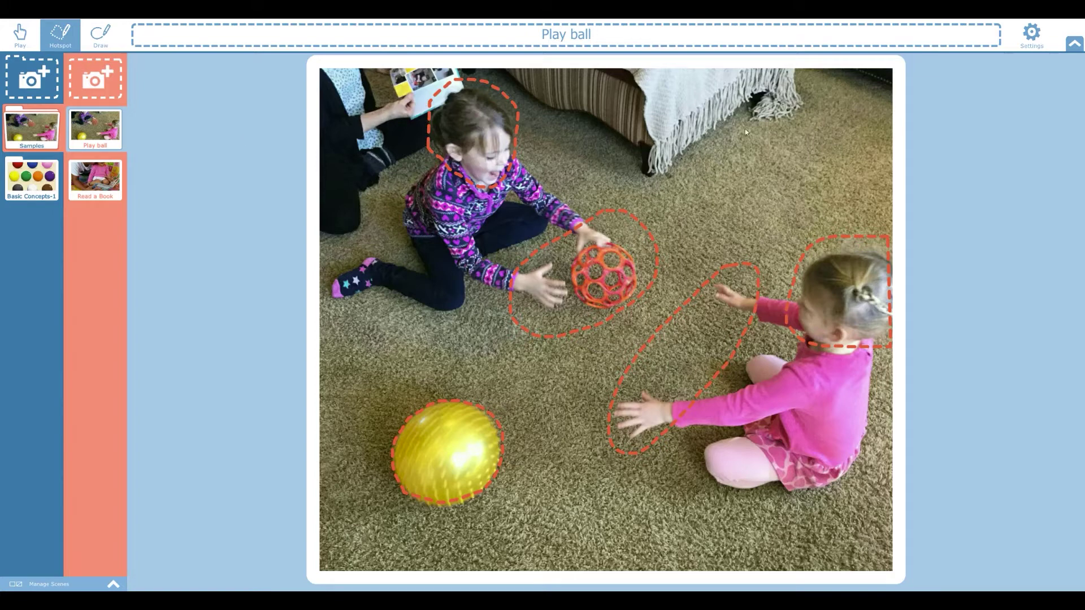
Step: Outline a new hotspot around the couch blanket and label it 'blanket'
{"action": "mouse_move", "coordinate": [741, 120]}
{"action": "left_mouse_down"}
{"action": "mouse_move", "coordinate": [678, 166]}
{"action": "mouse_move", "coordinate": [645, 172]}
{"action": "mouse_move", "coordinate": [622, 159]}
{"action": "mouse_move", "coordinate": [632, 97]}
{"action": "left_mouse_up"}
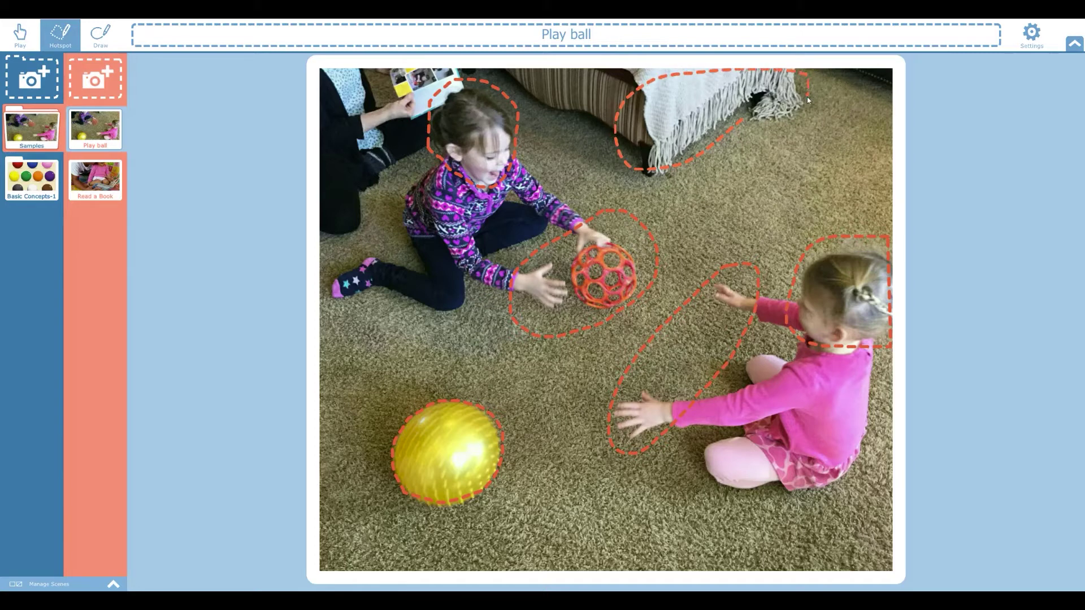
{"action": "left_click", "coordinate": [743, 123]}
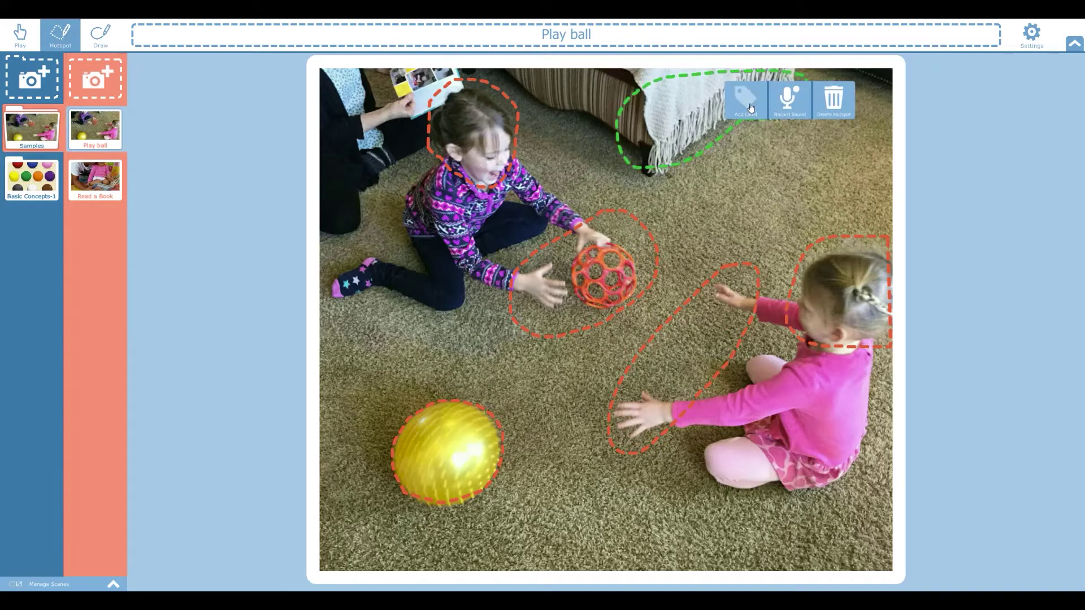
{"action": "left_click", "coordinate": [749, 107]}
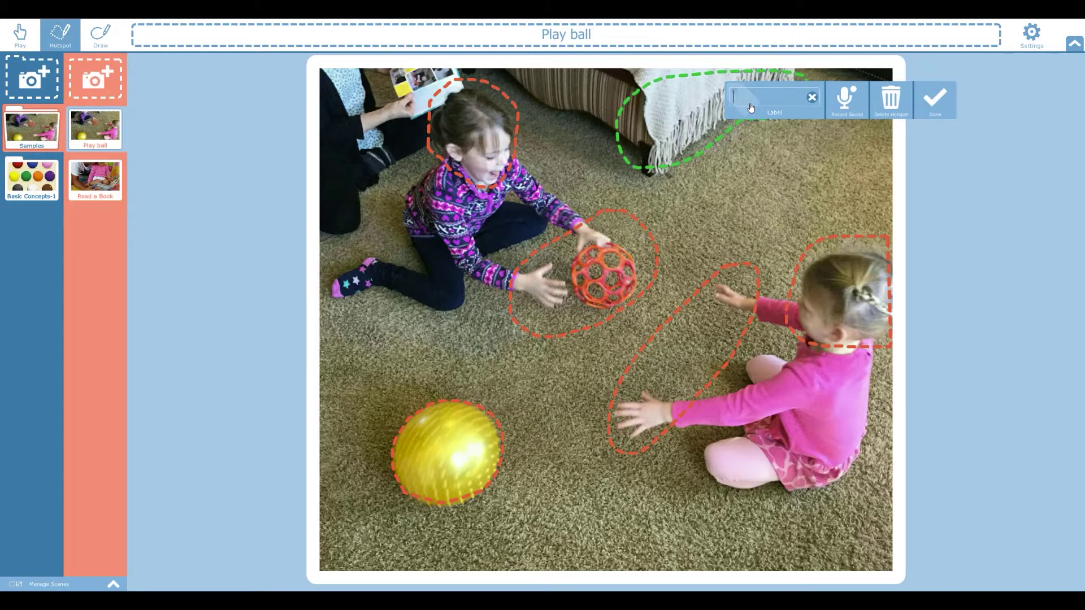
{"action": "type", "text": "blanker"}
Step: Record a sound for the blanket hotspot, play it back, and switch to Play mode
{"action": "left_click", "coordinate": [851, 110]}
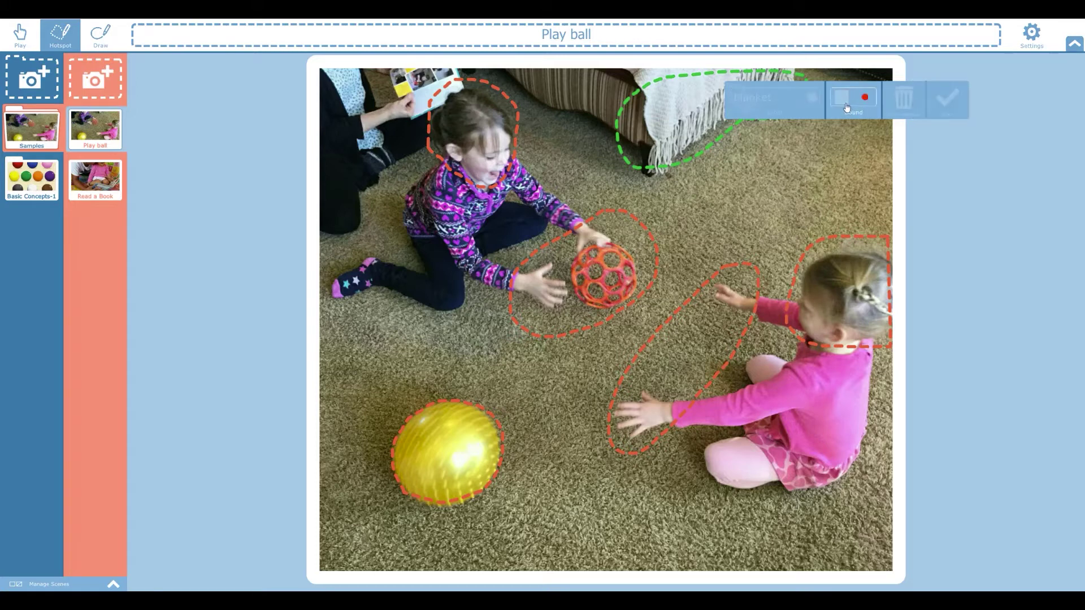
{"action": "left_click", "coordinate": [842, 99]}
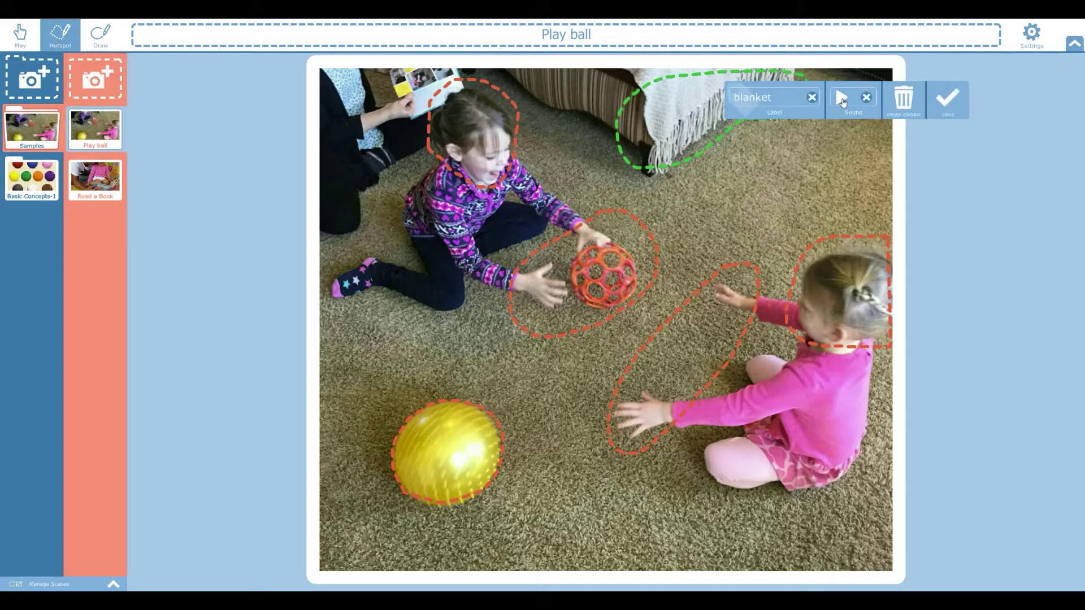
{"action": "left_click", "coordinate": [843, 100]}
{"action": "left_click", "coordinate": [948, 99]}
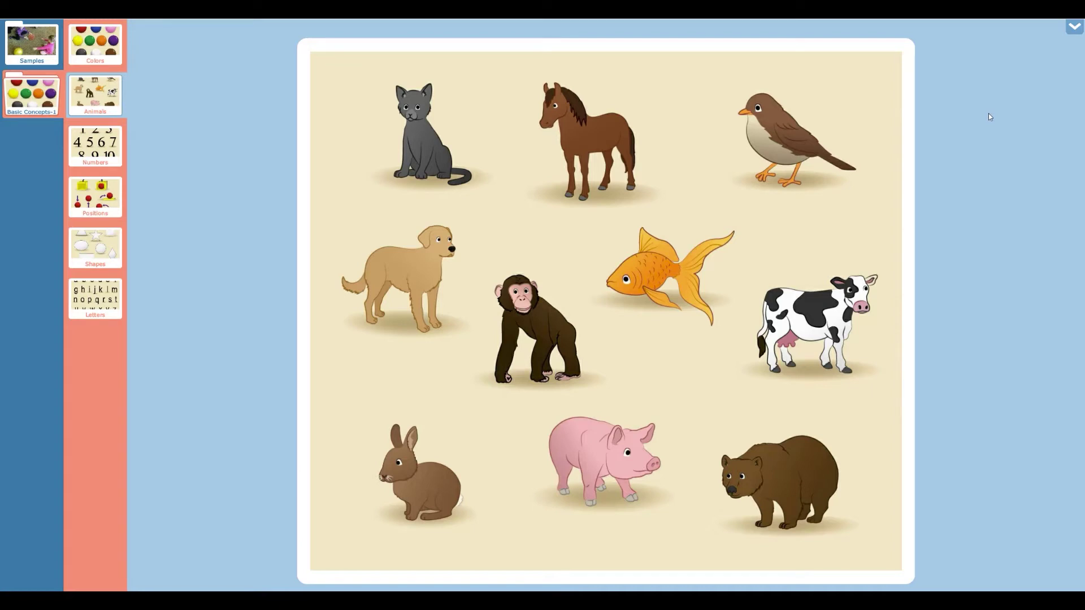
Step: Set Show Hotspot Labels to On in Settings and return to the Animals scene
{"action": "left_click", "coordinate": [1074, 28]}
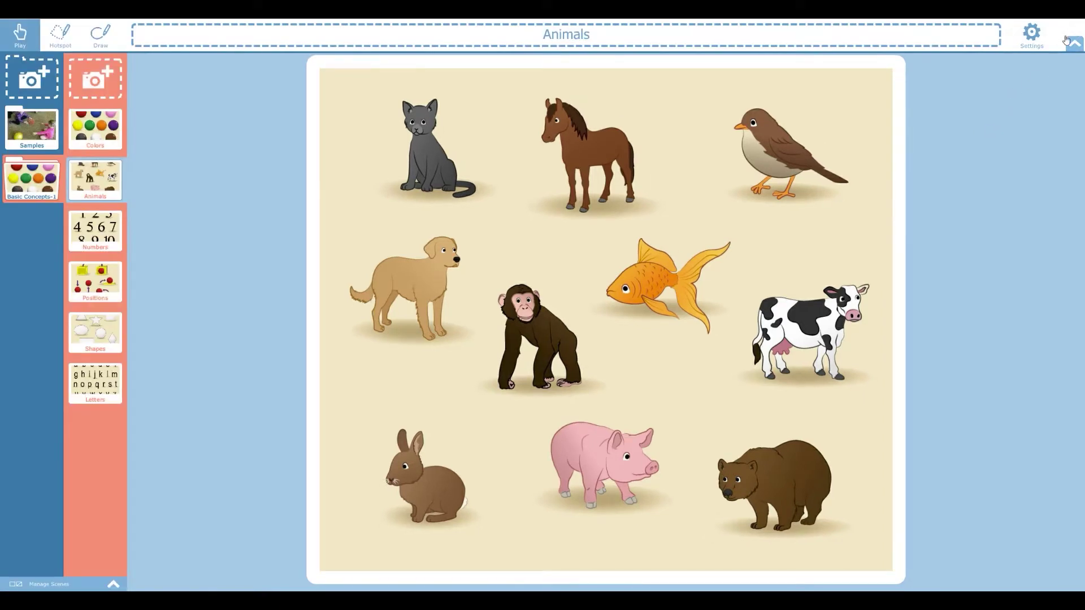
{"action": "left_click", "coordinate": [1031, 36]}
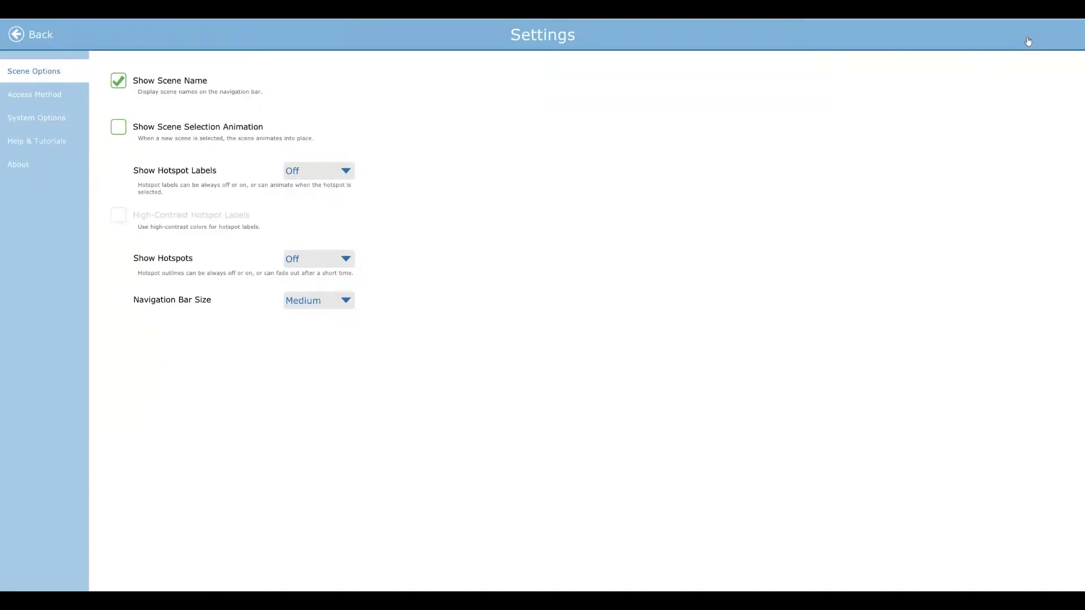
{"action": "left_click", "coordinate": [298, 179]}
{"action": "left_click", "coordinate": [309, 226]}
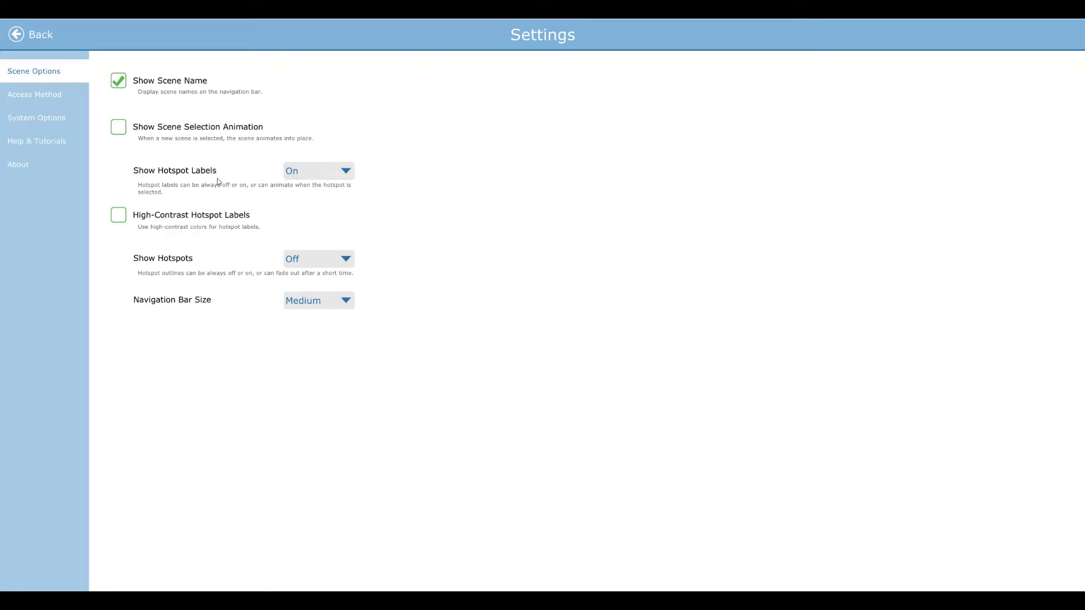
{"action": "left_click", "coordinate": [31, 37]}
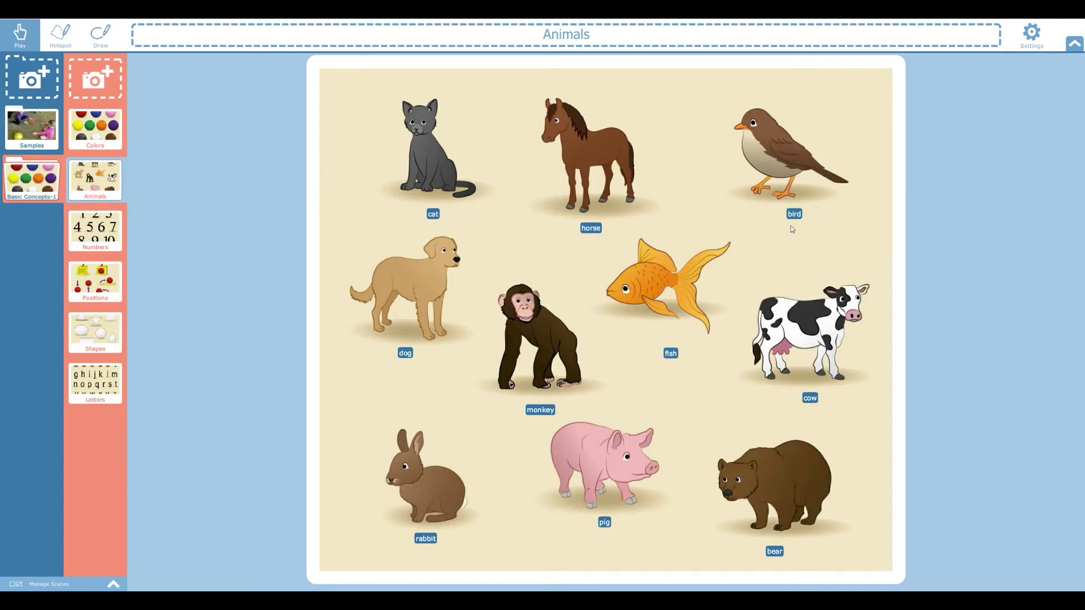
Step: View the Numbers, Positions and Shapes scenes in turn, then bring up Settings
{"action": "left_click", "coordinate": [97, 230]}
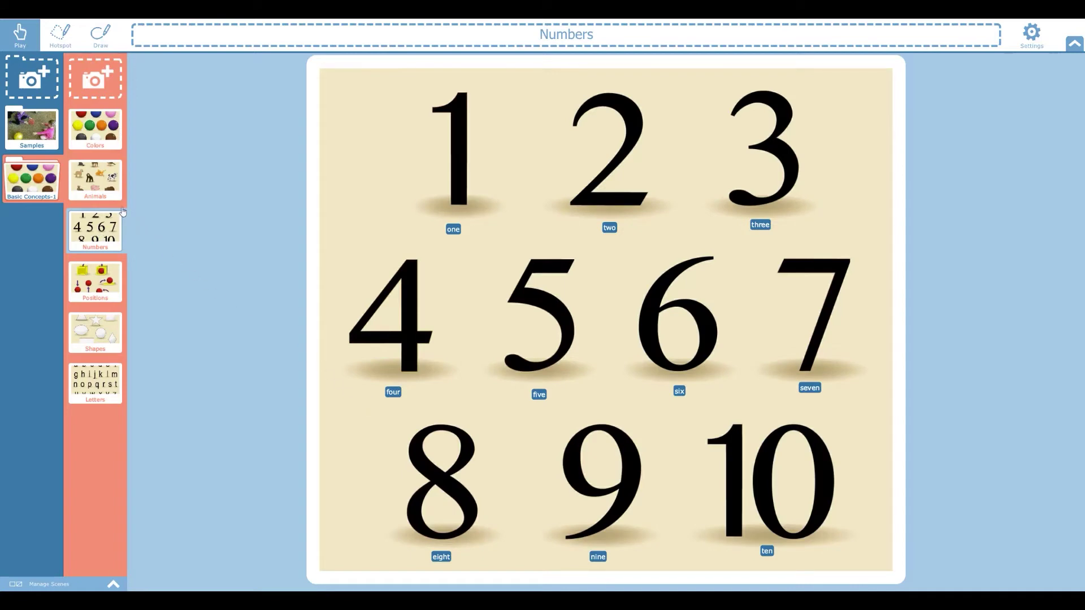
{"action": "left_click", "coordinate": [101, 293]}
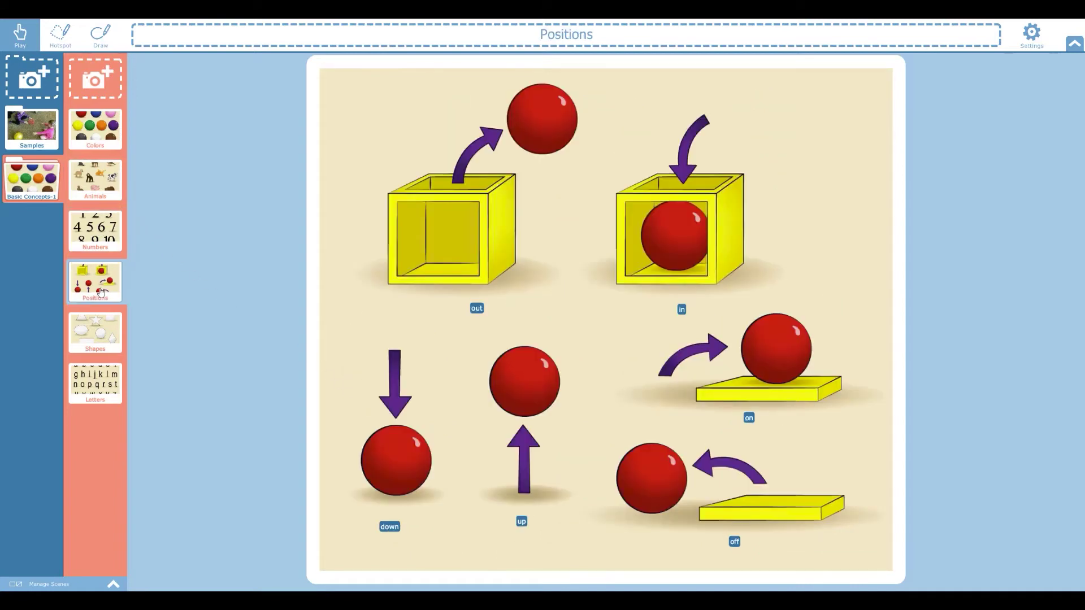
{"action": "left_click", "coordinate": [109, 336]}
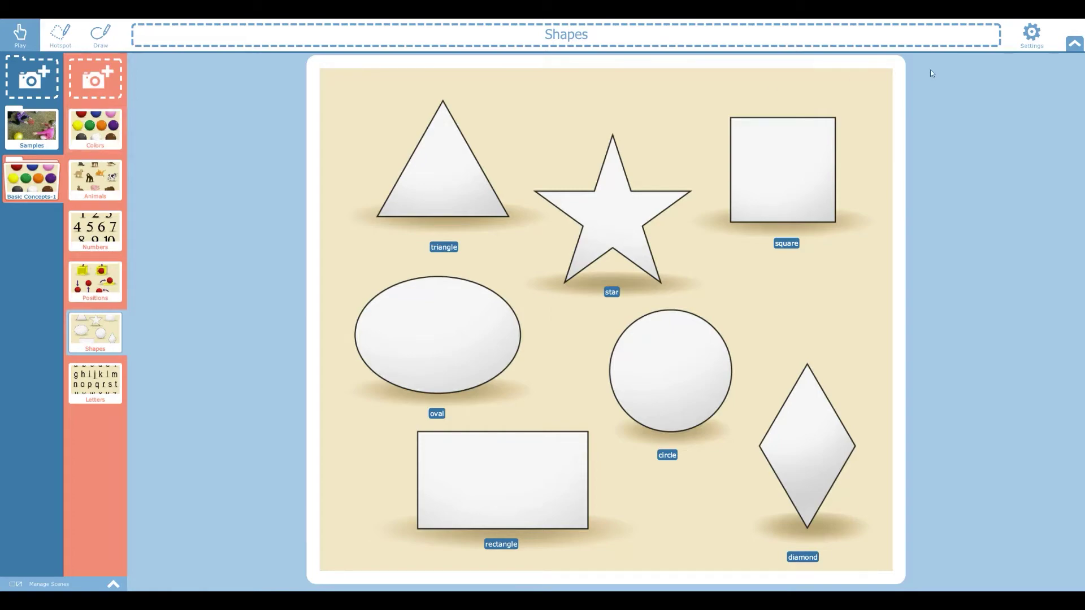
{"action": "left_click", "coordinate": [1031, 35]}
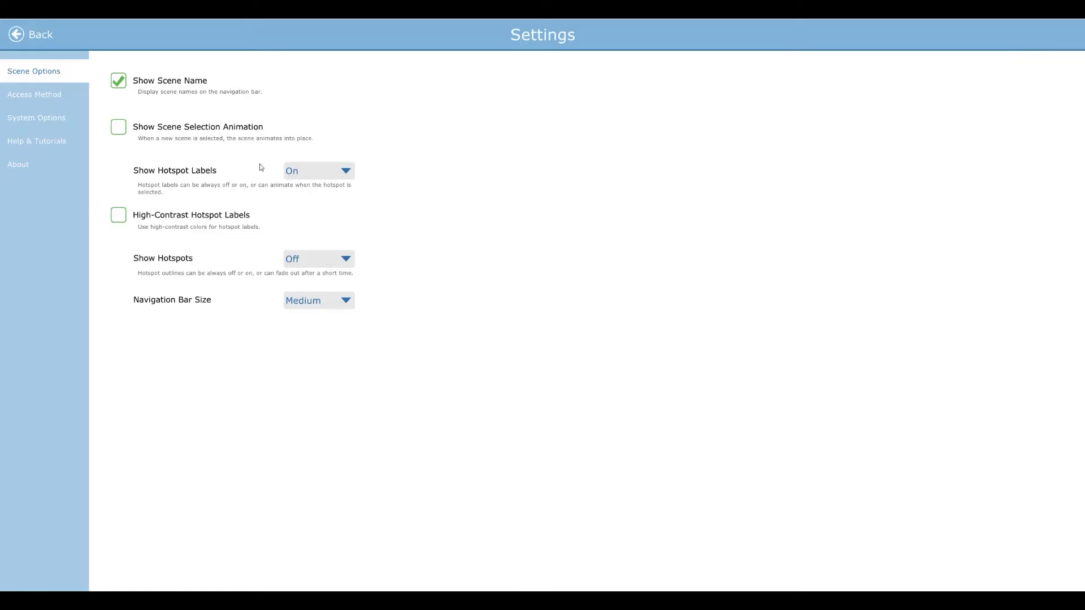
Step: Set Show Hotspot Labels to Animate and enable Show Scene Selection Animation
{"action": "left_click", "coordinate": [337, 175]}
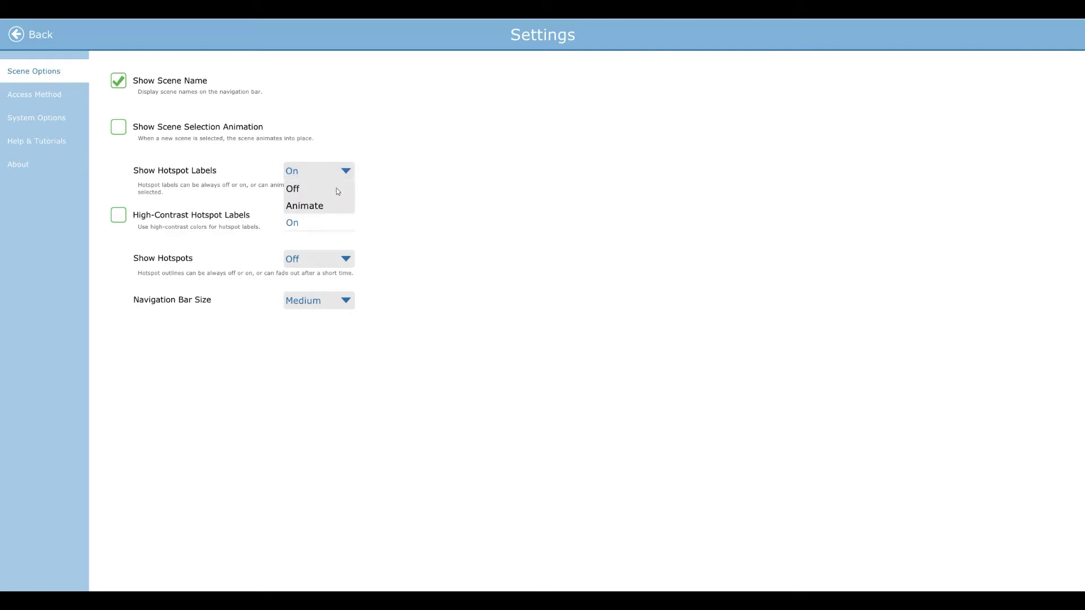
{"action": "left_click", "coordinate": [333, 206]}
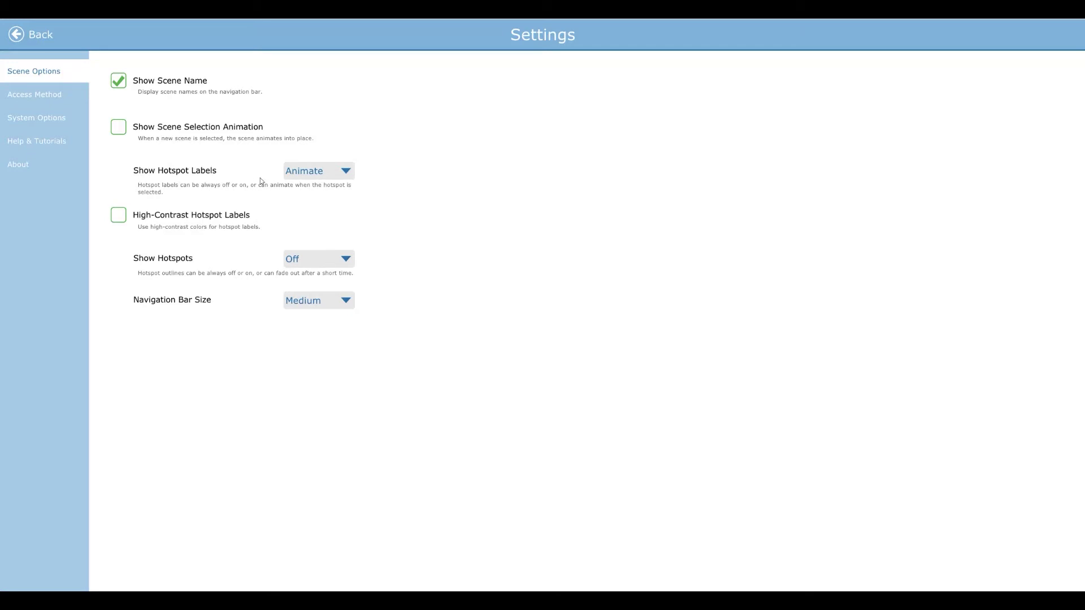
{"action": "left_click", "coordinate": [128, 137]}
Step: Test the triangle, square and circle labels in Shapes, then try the goldfish in Animals
{"action": "left_click", "coordinate": [37, 37]}
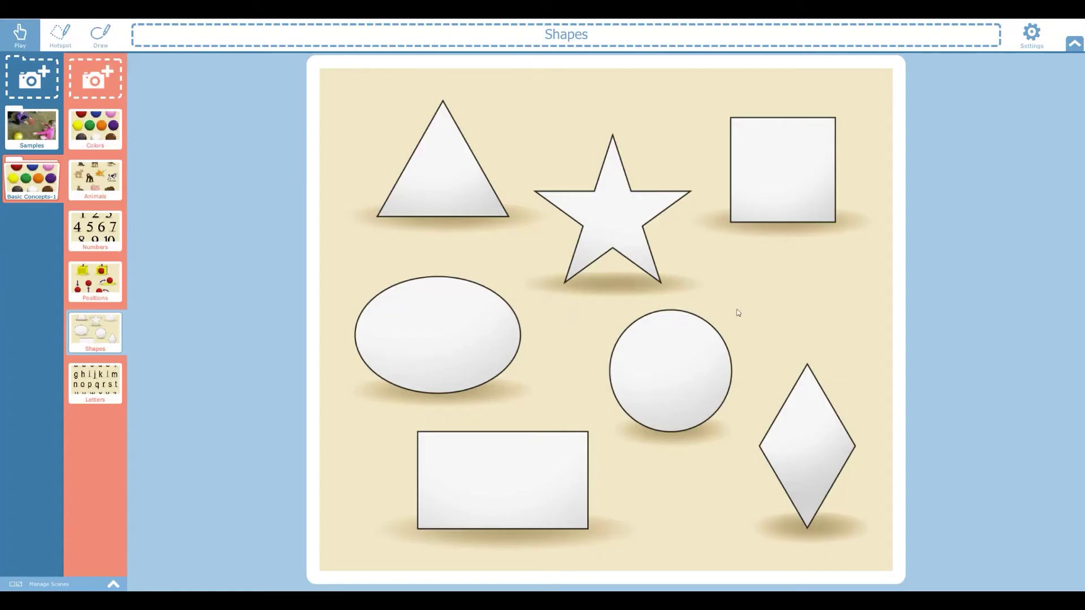
{"action": "left_click", "coordinate": [448, 180]}
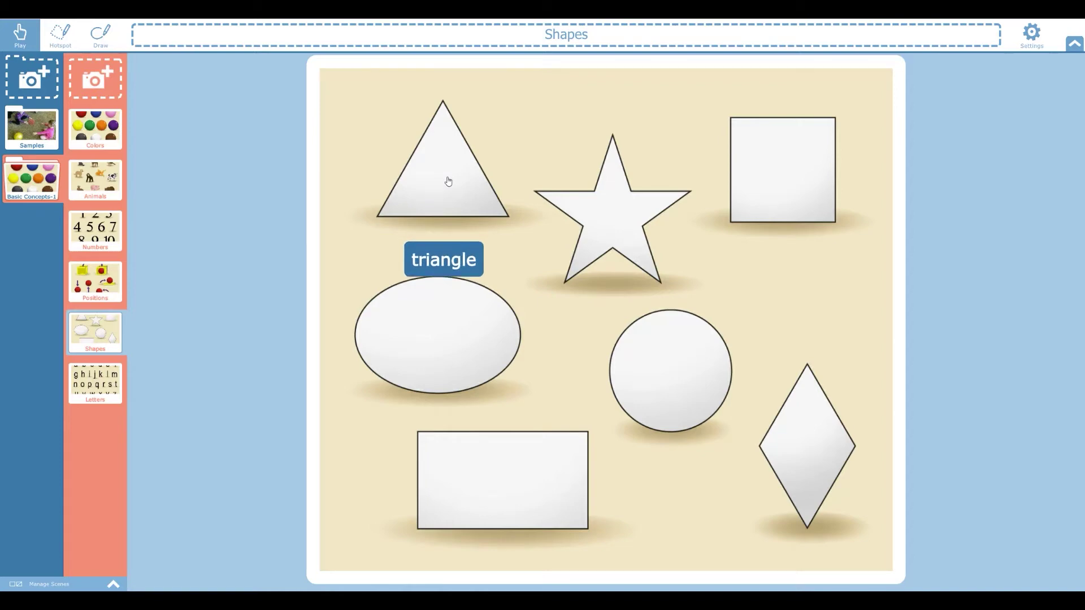
{"action": "left_click", "coordinate": [780, 211]}
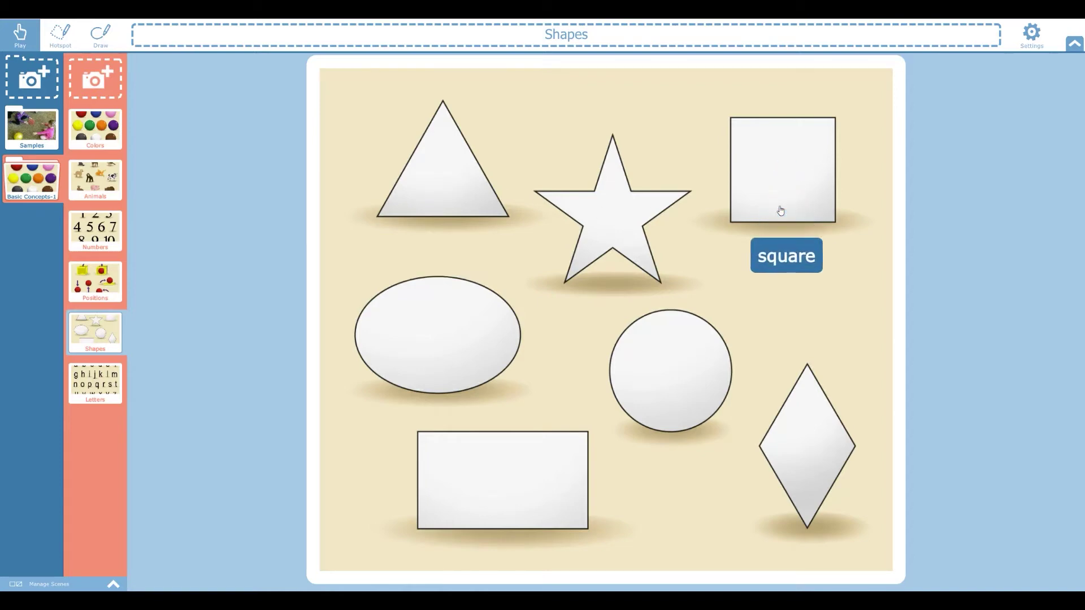
{"action": "left_click", "coordinate": [663, 364]}
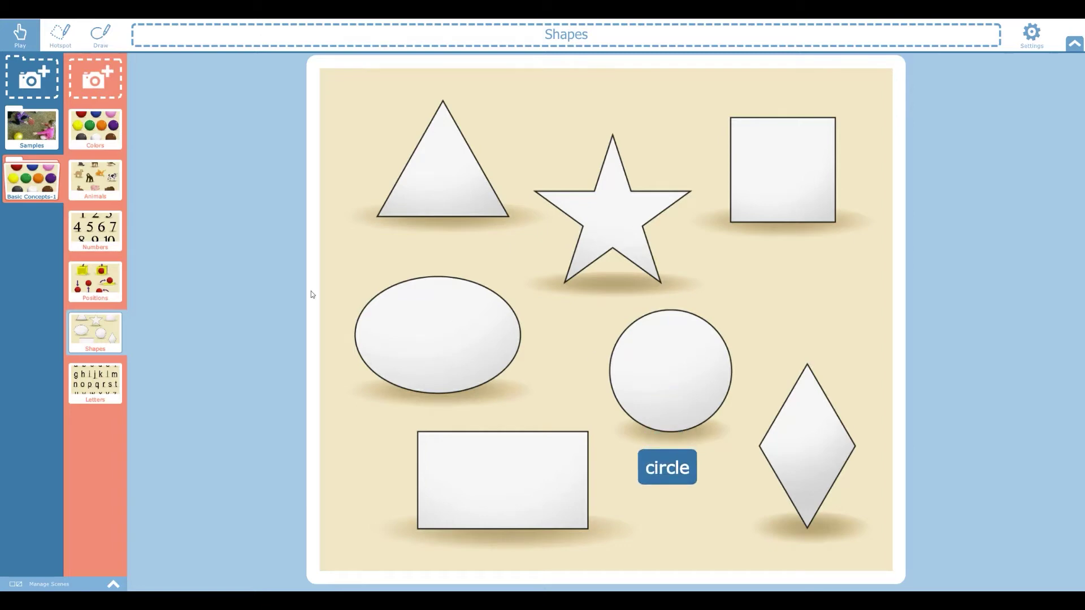
{"action": "left_click", "coordinate": [146, 201]}
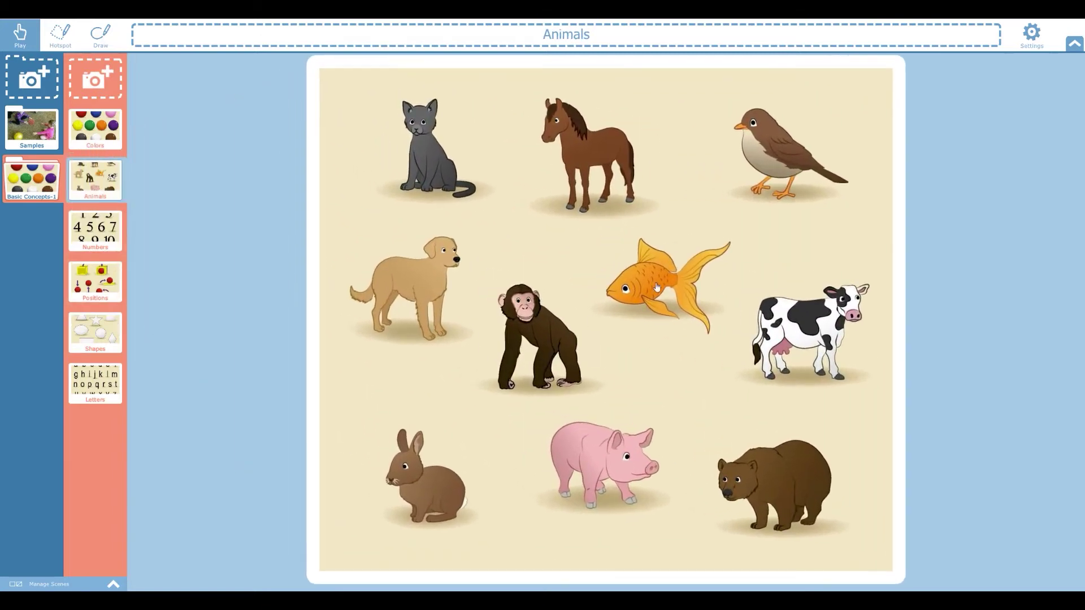
{"action": "left_click", "coordinate": [662, 284]}
Step: Enable High-Contrast Hotspot Labels in Settings and go back to the Animals scene
{"action": "left_click", "coordinate": [1031, 35]}
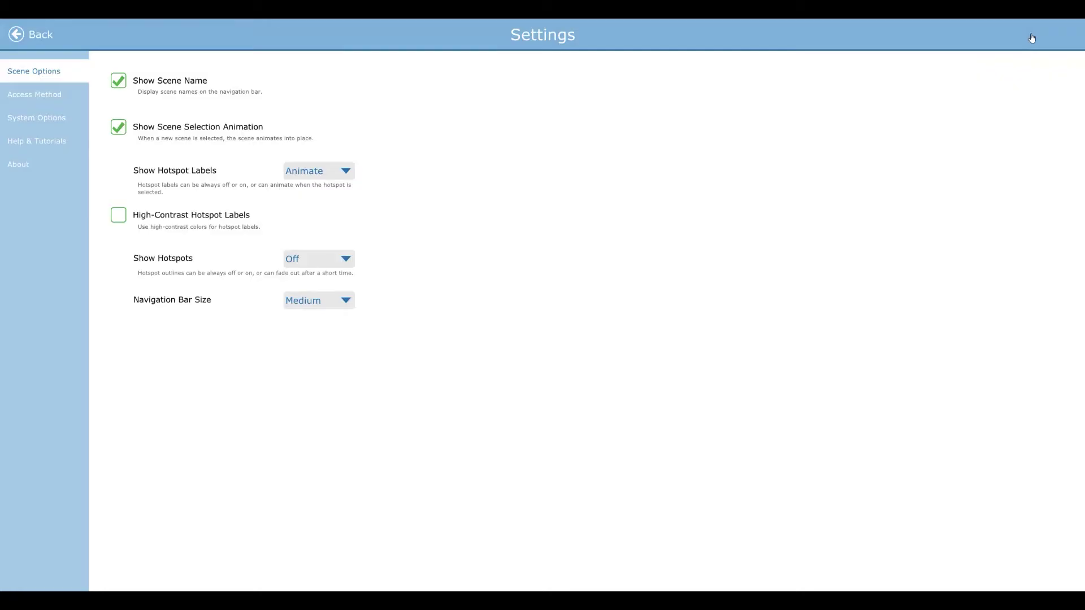
{"action": "left_click", "coordinate": [119, 217]}
{"action": "left_click", "coordinate": [43, 38]}
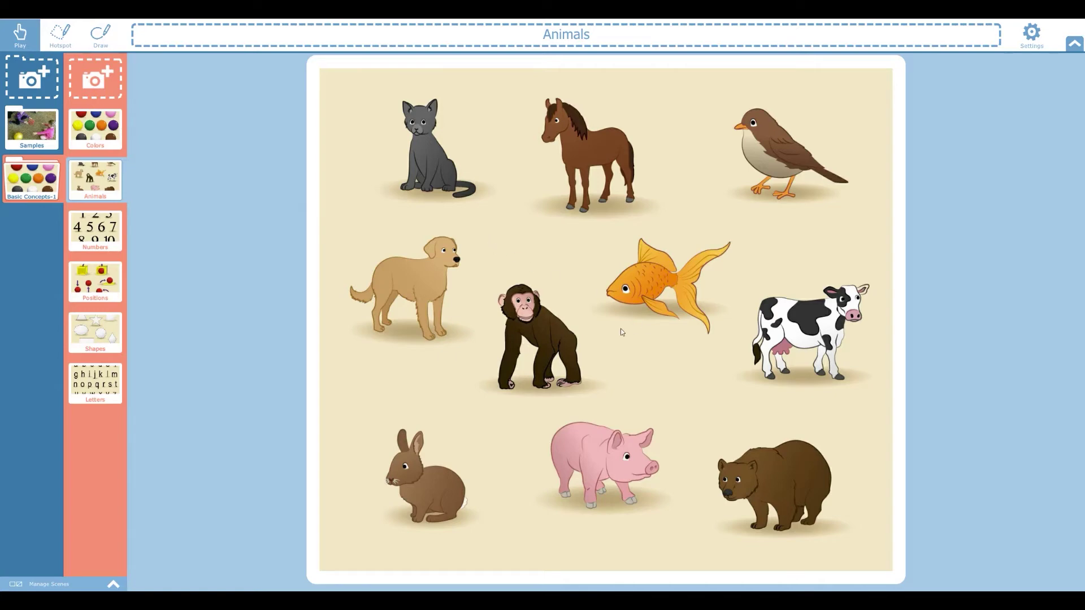
Step: Tap the monkey hotspot and the bird hotspot twice to check their high-contrast labels
{"action": "left_click", "coordinate": [543, 343]}
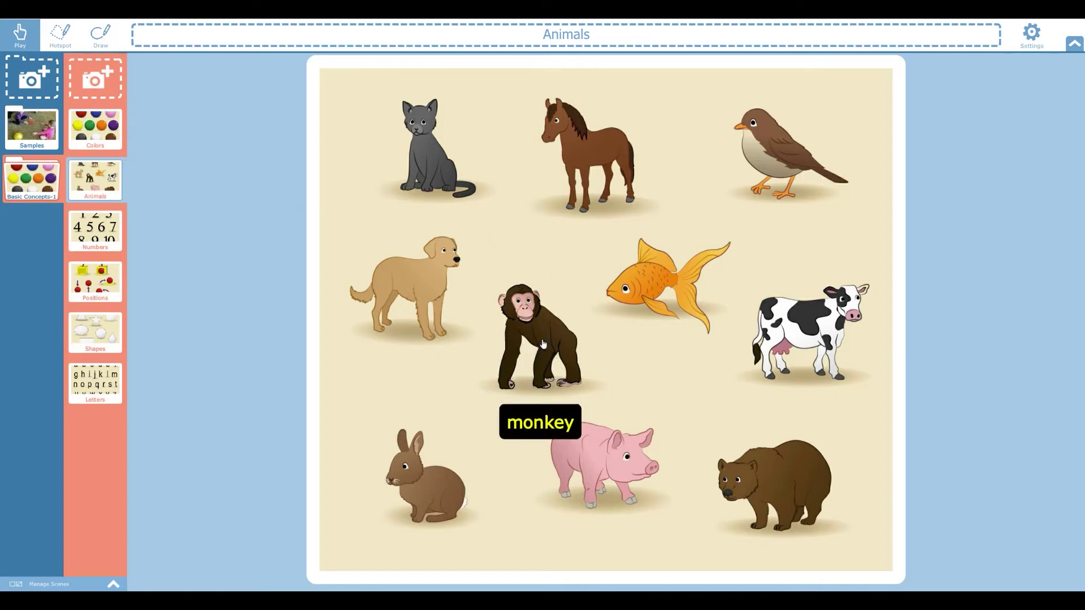
{"action": "left_click", "coordinate": [784, 161]}
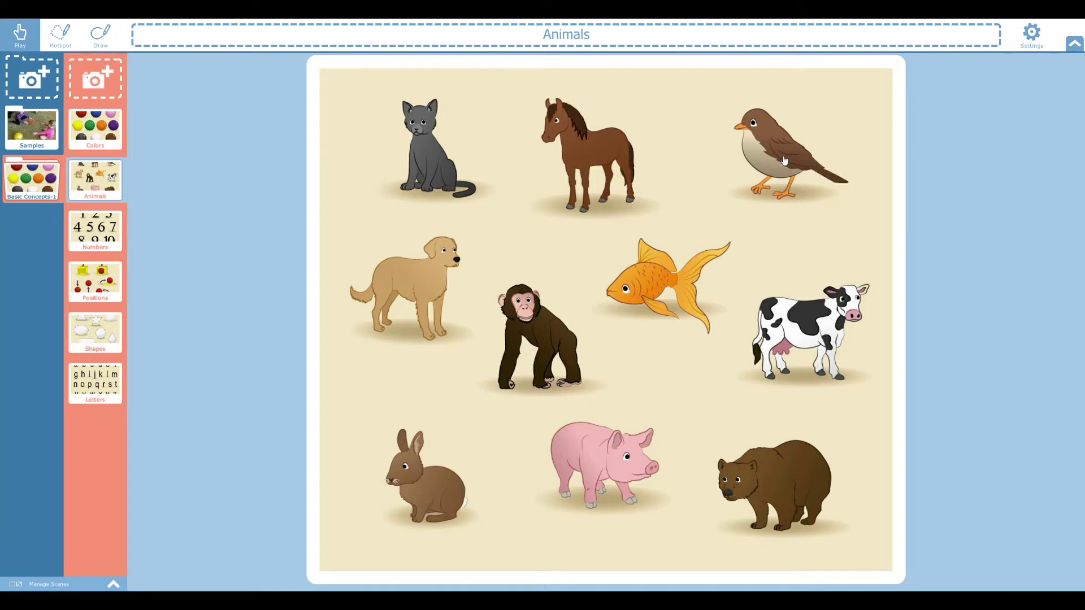
{"action": "left_click", "coordinate": [785, 160]}
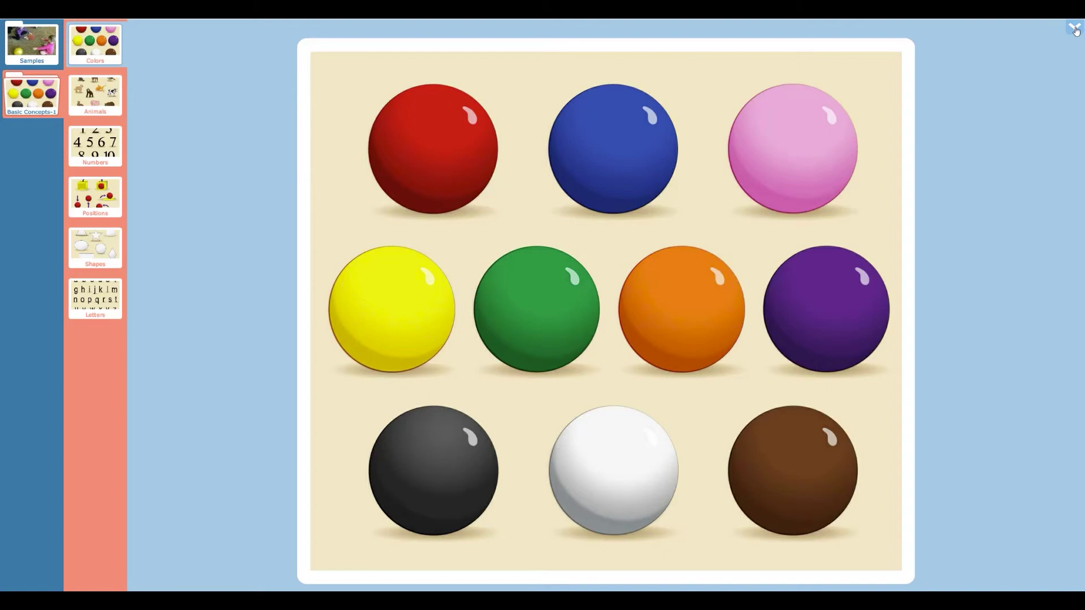
Step: Restore the toolbar, add a new photo-scene folder, and pick an existing photo instead of the camera
{"action": "left_click", "coordinate": [1075, 28]}
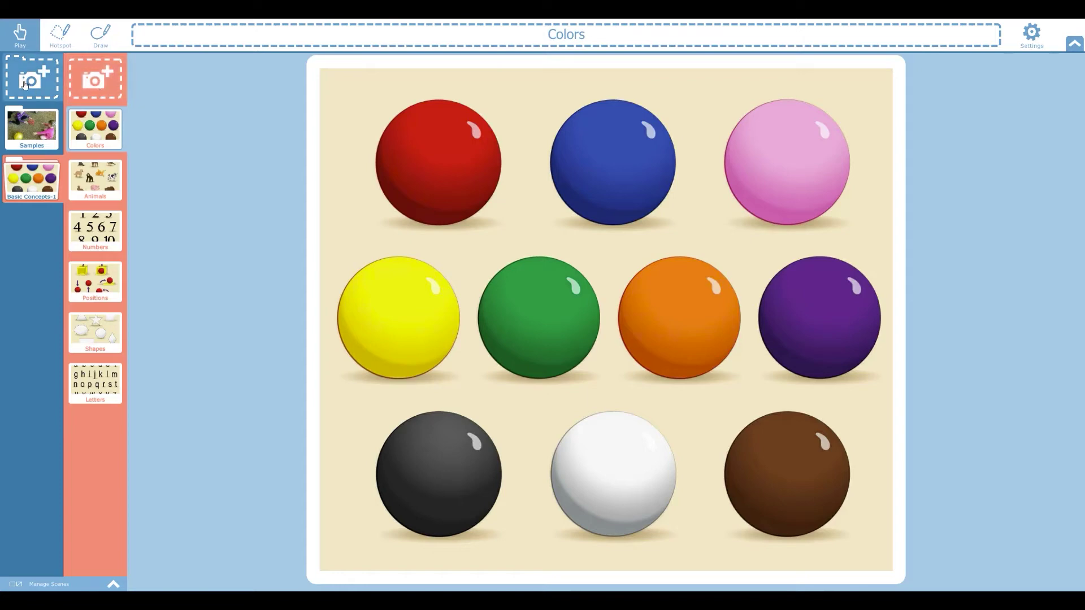
{"action": "left_click", "coordinate": [24, 84]}
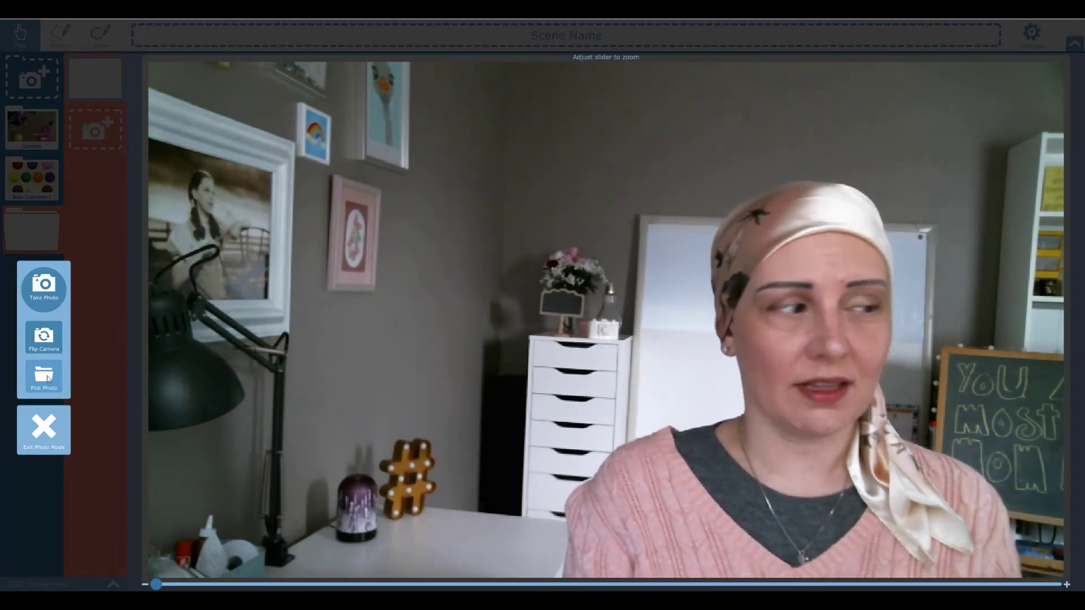
{"action": "left_click", "coordinate": [48, 379]}
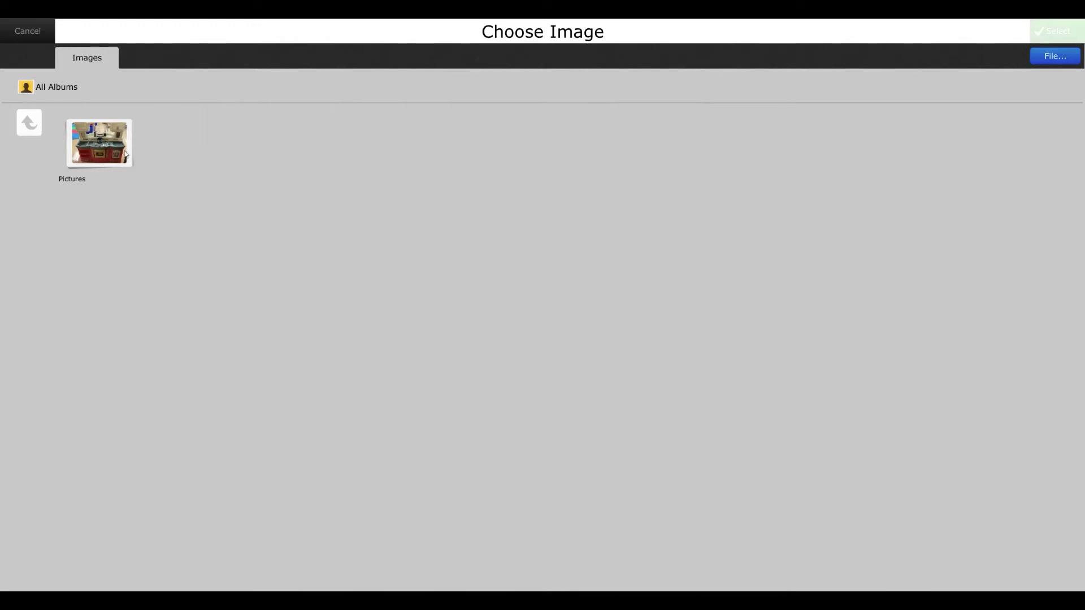
Step: Choose the play-kitchen photo from the Pictures album for the new scene
{"action": "left_click", "coordinate": [92, 144]}
{"action": "left_click", "coordinate": [92, 144]}
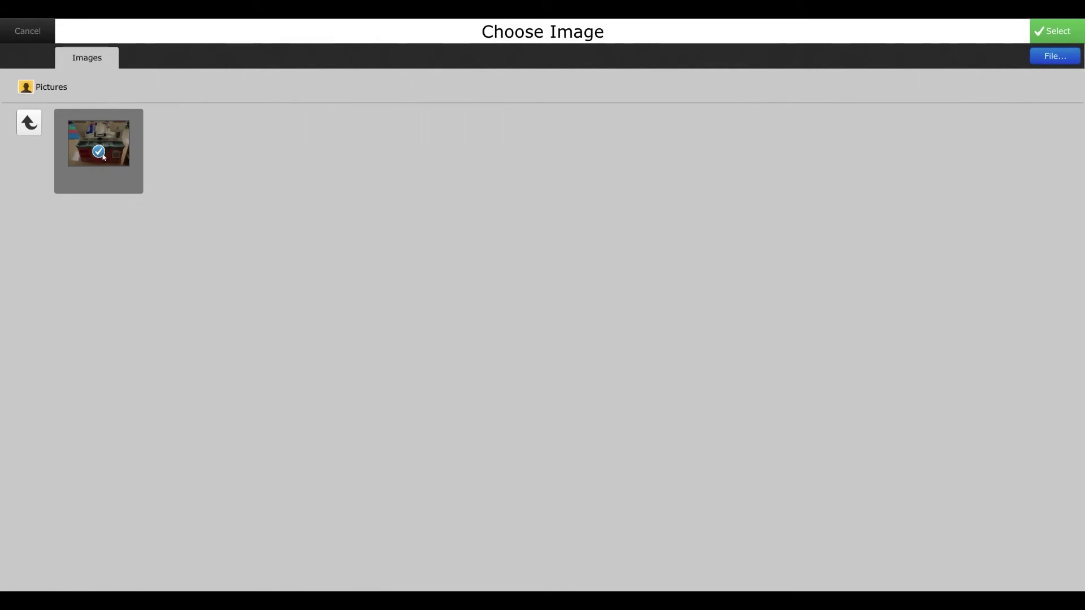
{"action": "left_click", "coordinate": [1063, 38]}
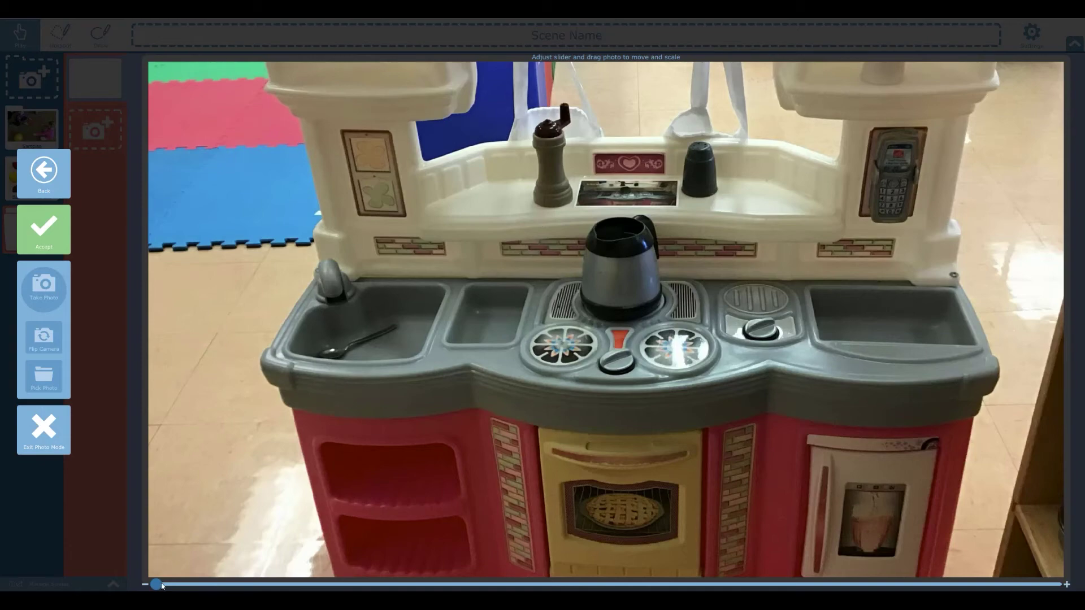
Step: Zoom in on the stove, then zoom back out to frame the whole play kitchen
{"action": "mouse_move", "coordinate": [157, 585]}
{"action": "left_mouse_down"}
{"action": "mouse_move", "coordinate": [452, 585]}
{"action": "mouse_move", "coordinate": [156, 585]}
{"action": "left_mouse_up"}
{"action": "left_click_drag", "start_coordinate": [158, 585], "coordinate": [461, 585]}
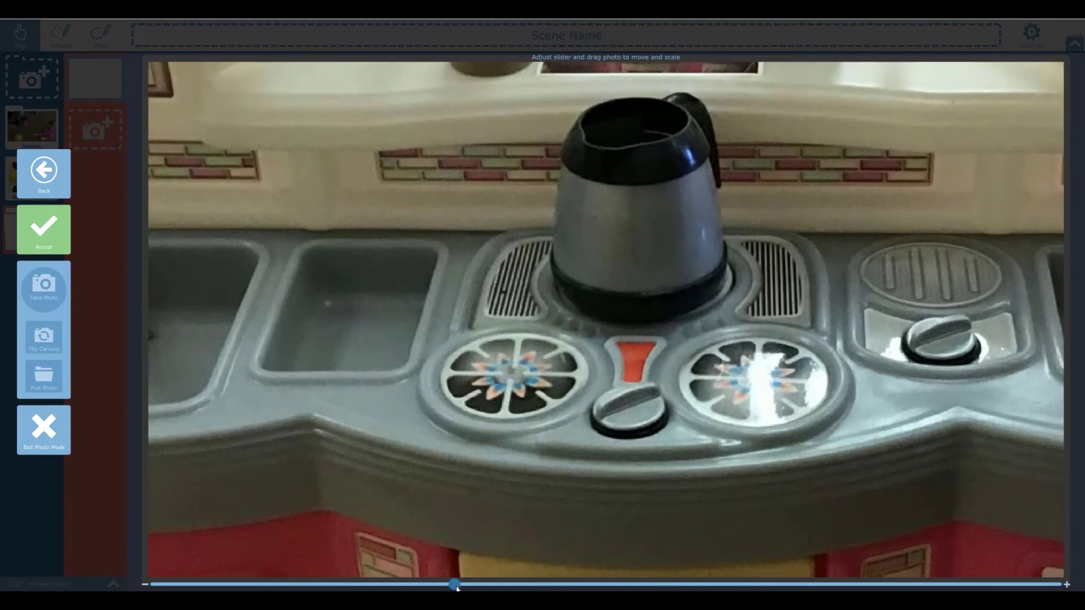
{"action": "left_click_drag", "start_coordinate": [455, 585], "coordinate": [156, 585]}
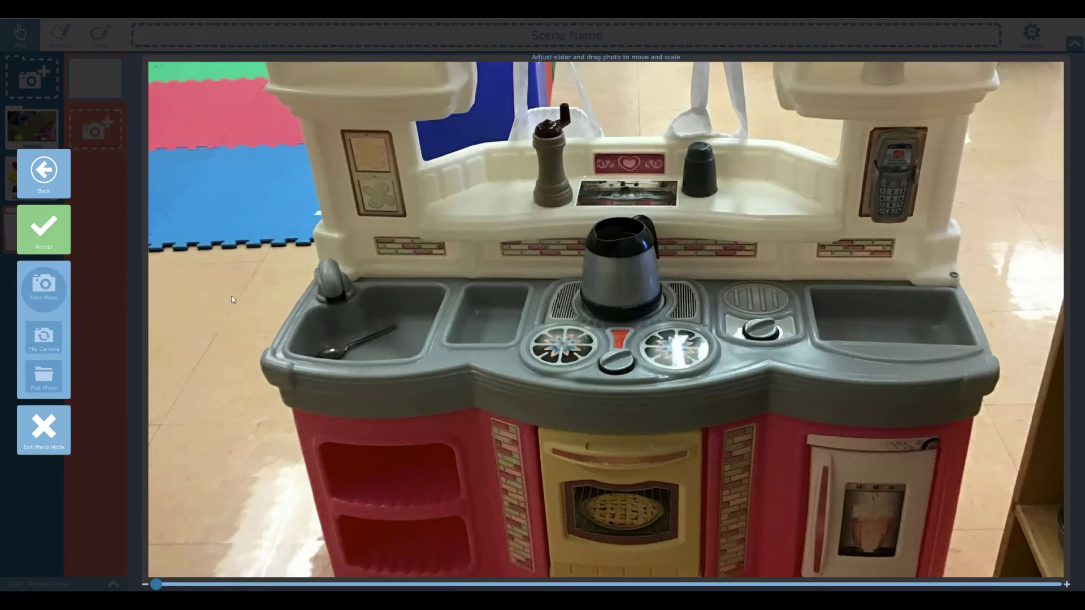
Step: Accept the kitchen photo as the new scene and move Animals above Colors in Basic Concepts-1
{"action": "left_click", "coordinate": [51, 246]}
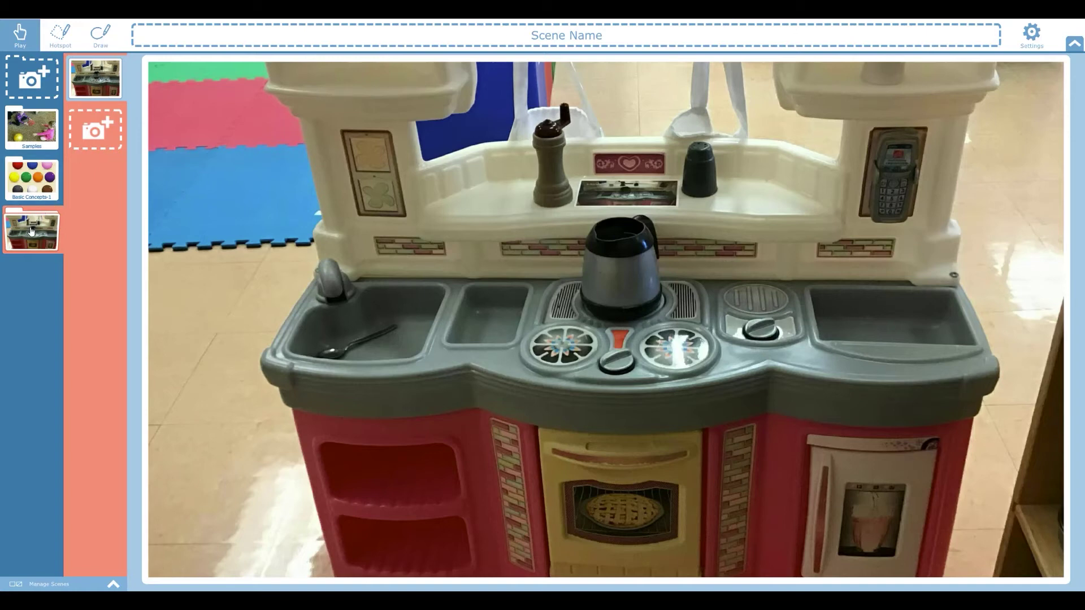
{"action": "left_click", "coordinate": [50, 191]}
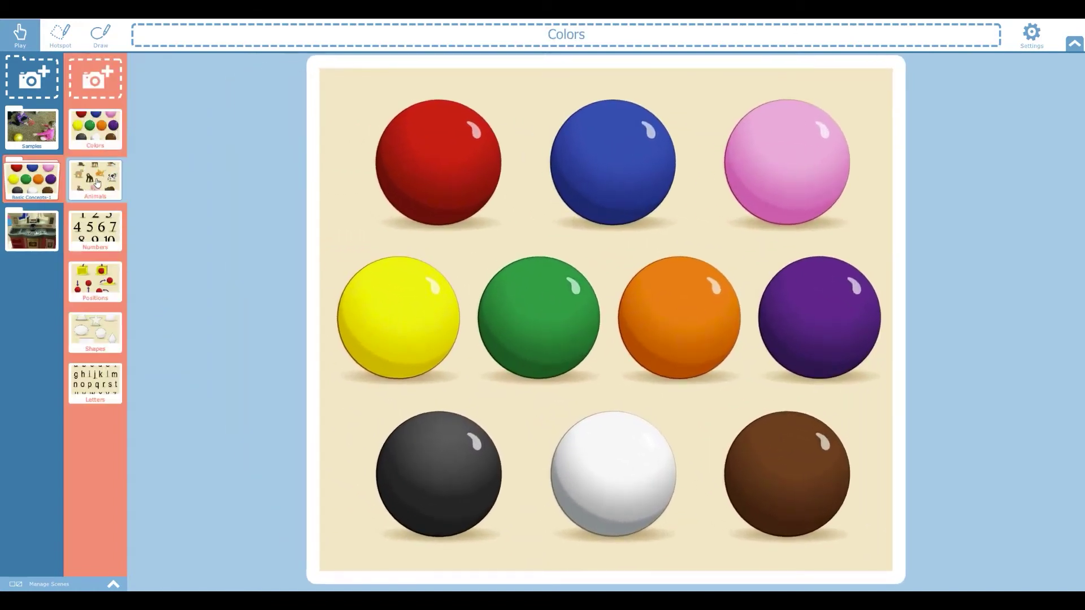
{"action": "left_click", "coordinate": [97, 182]}
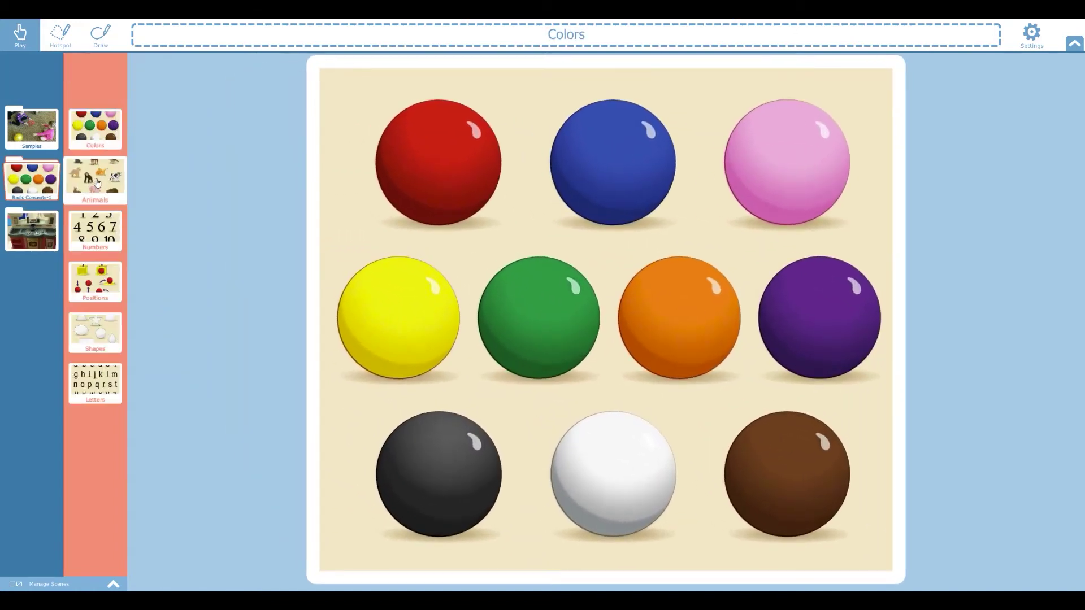
{"action": "left_click_drag", "start_coordinate": [97, 182], "coordinate": [101, 86]}
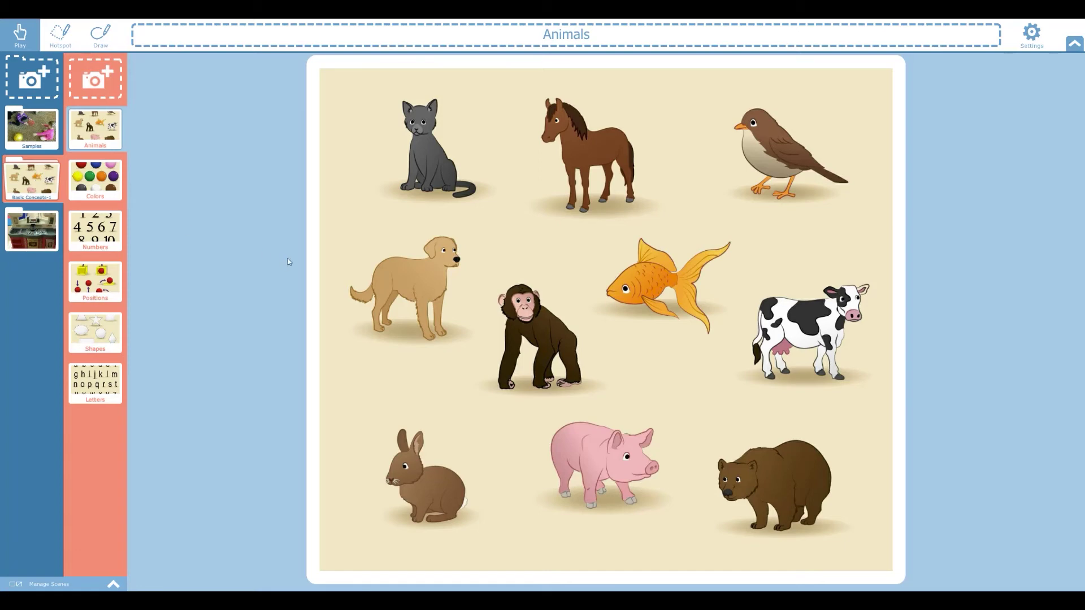
Step: Move the Shapes scene to the top of the Basic Concepts-1 list
{"action": "scroll", "coordinate": [118, 175], "scroll_direction": "down", "scroll_amount": 2}
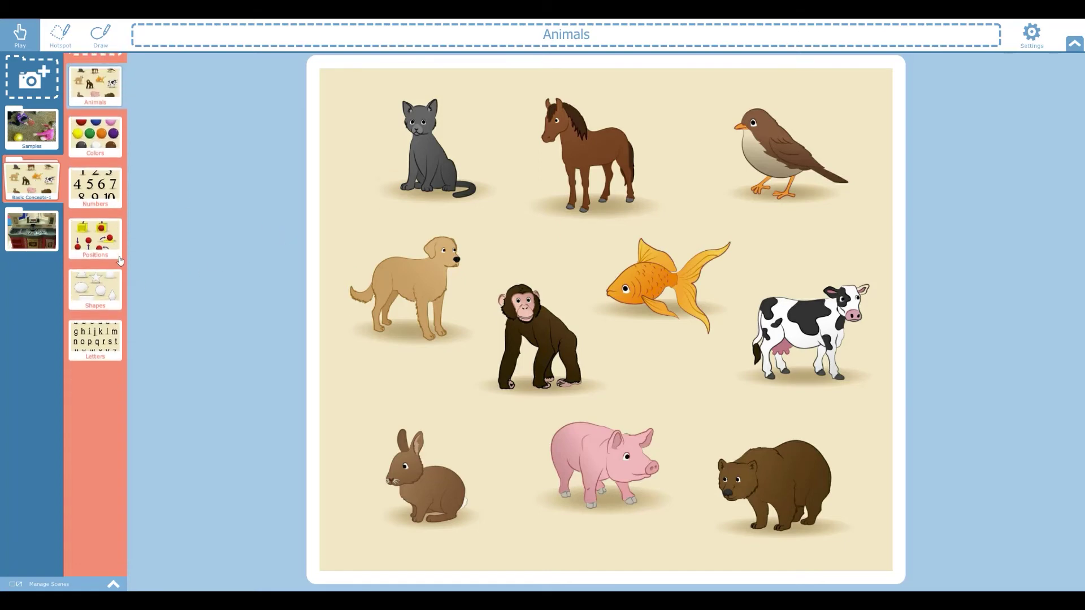
{"action": "left_click", "coordinate": [94, 338]}
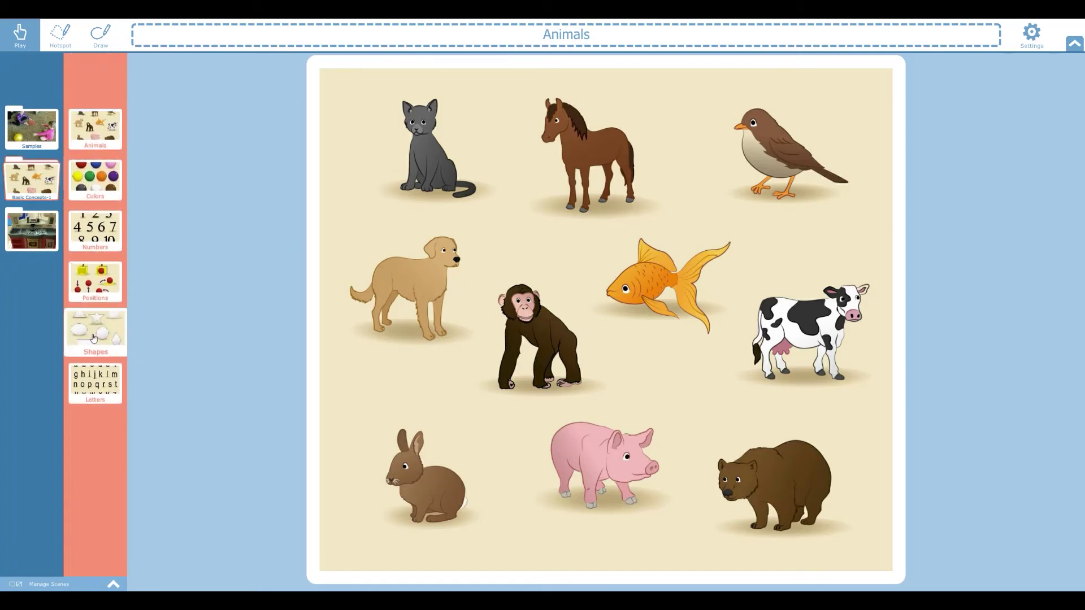
{"action": "left_click_drag", "start_coordinate": [93, 338], "coordinate": [95, 92]}
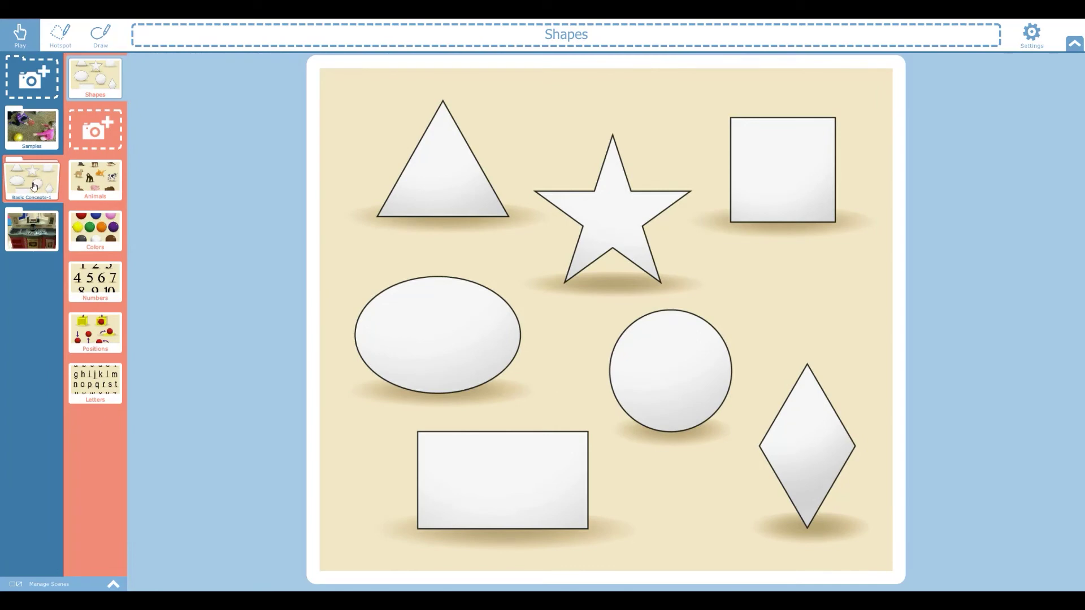
Step: Move the Shapes scene from Basic Concepts-1 into the kitchen folder
{"action": "left_click", "coordinate": [37, 128]}
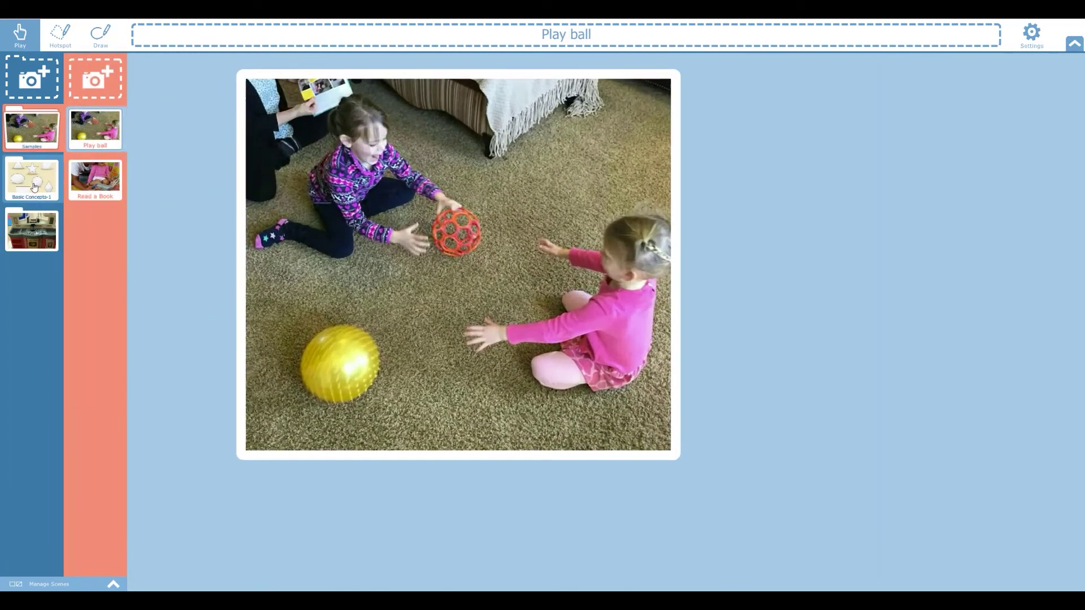
{"action": "left_click", "coordinate": [34, 186]}
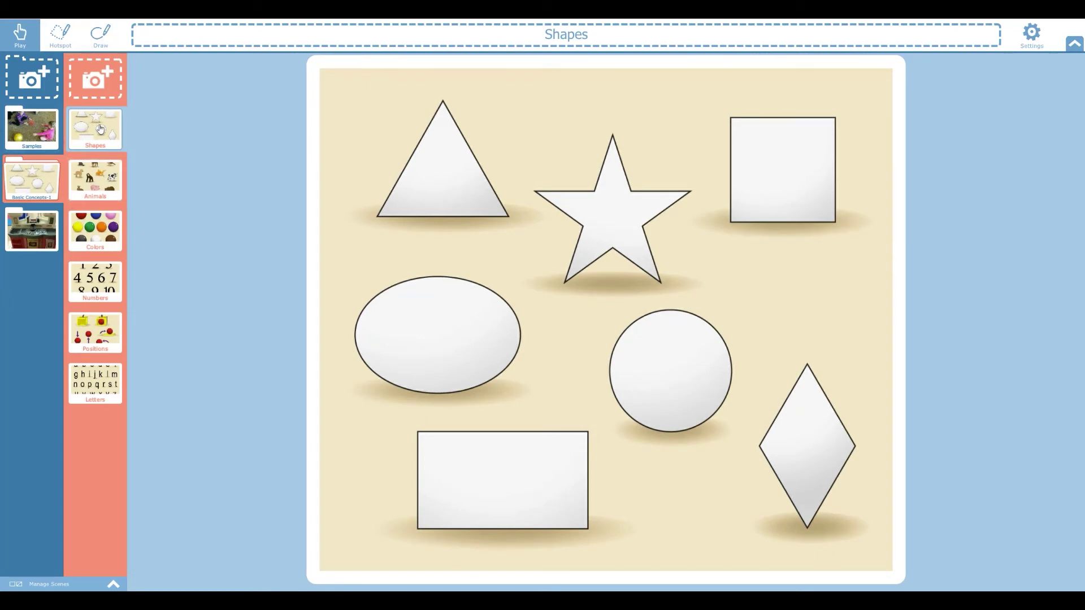
{"action": "left_click_drag", "start_coordinate": [99, 129], "coordinate": [34, 232]}
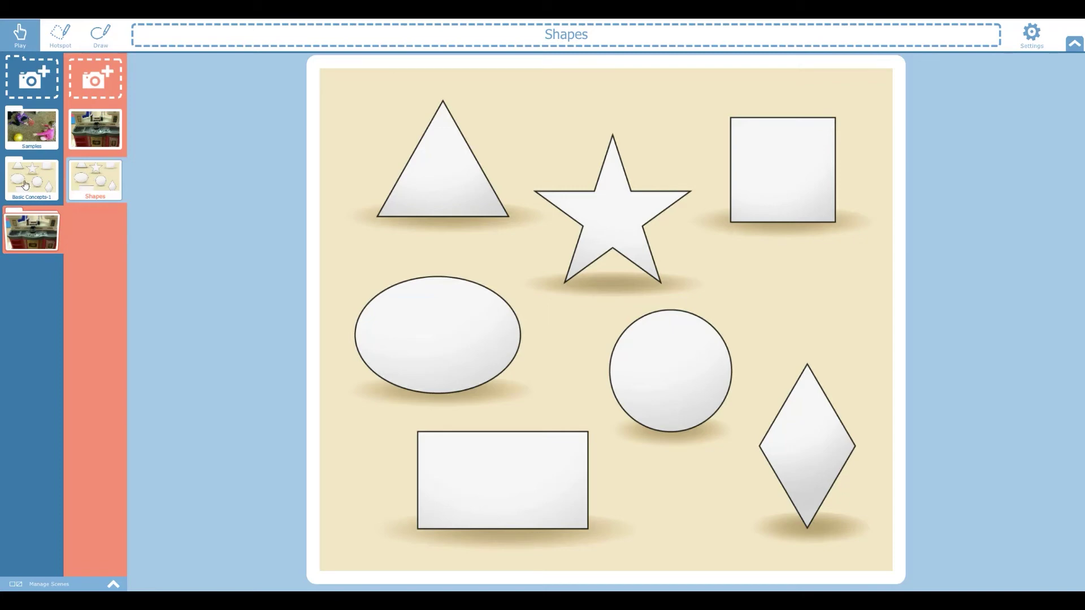
Step: Return Shapes to the end of Basic Concepts-1 and open the kitchen folder
{"action": "left_click_drag", "start_coordinate": [91, 190], "coordinate": [91, 190]}
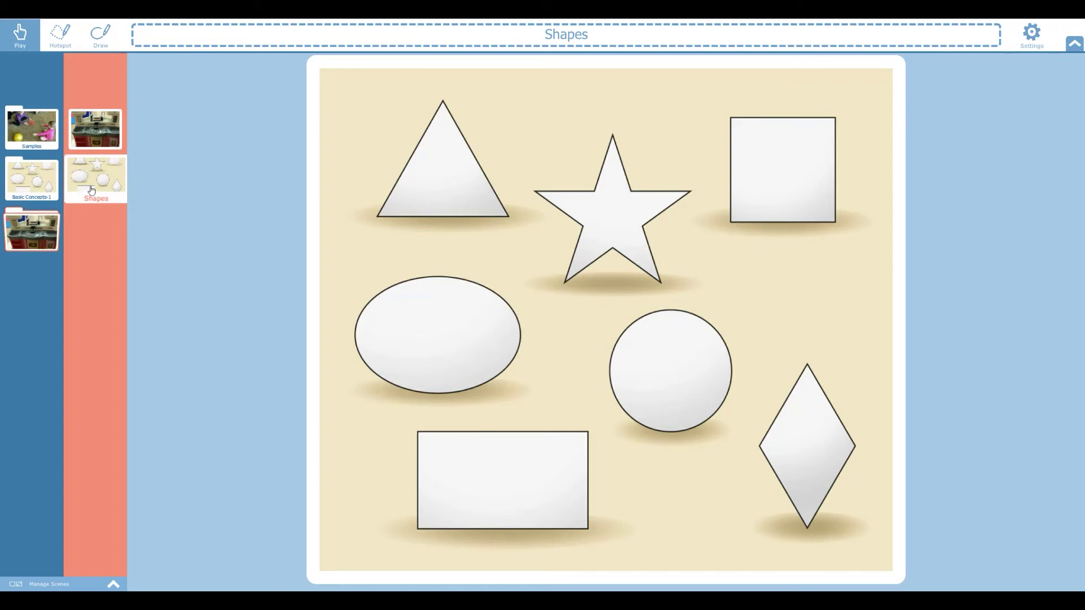
{"action": "left_click_drag", "start_coordinate": [92, 189], "coordinate": [31, 186]}
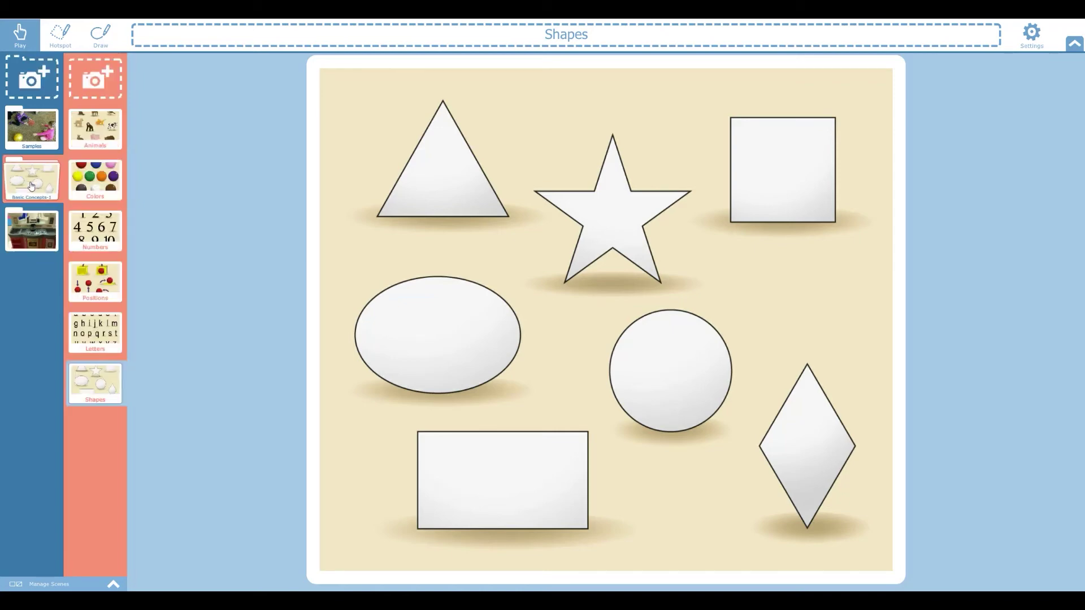
{"action": "left_click", "coordinate": [29, 248]}
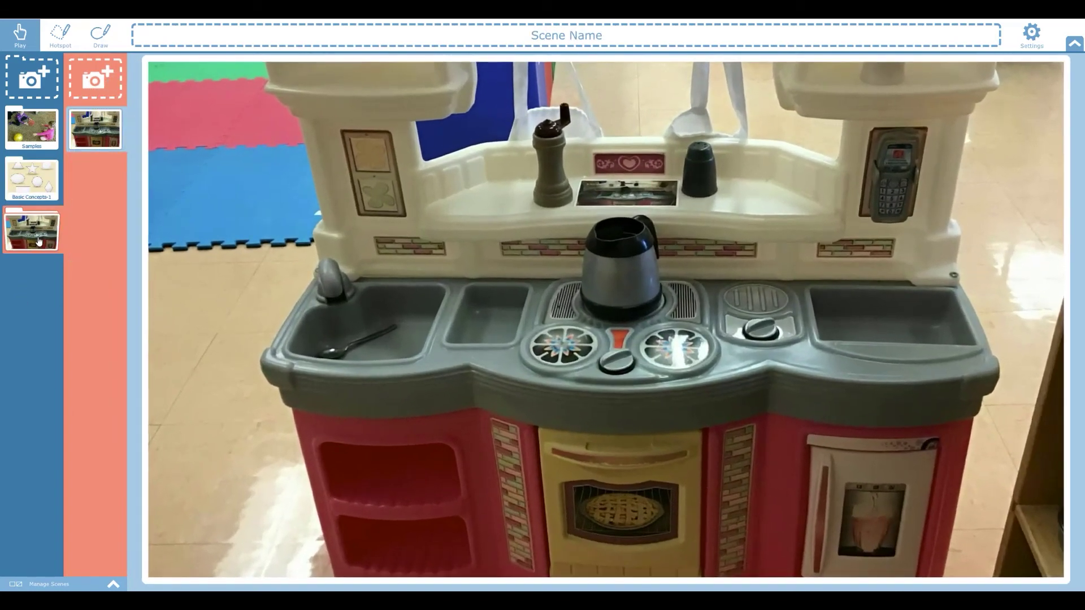
Step: Outline the sink on the kitchen photo as a new freehand hotspot
{"action": "left_click", "coordinate": [60, 33]}
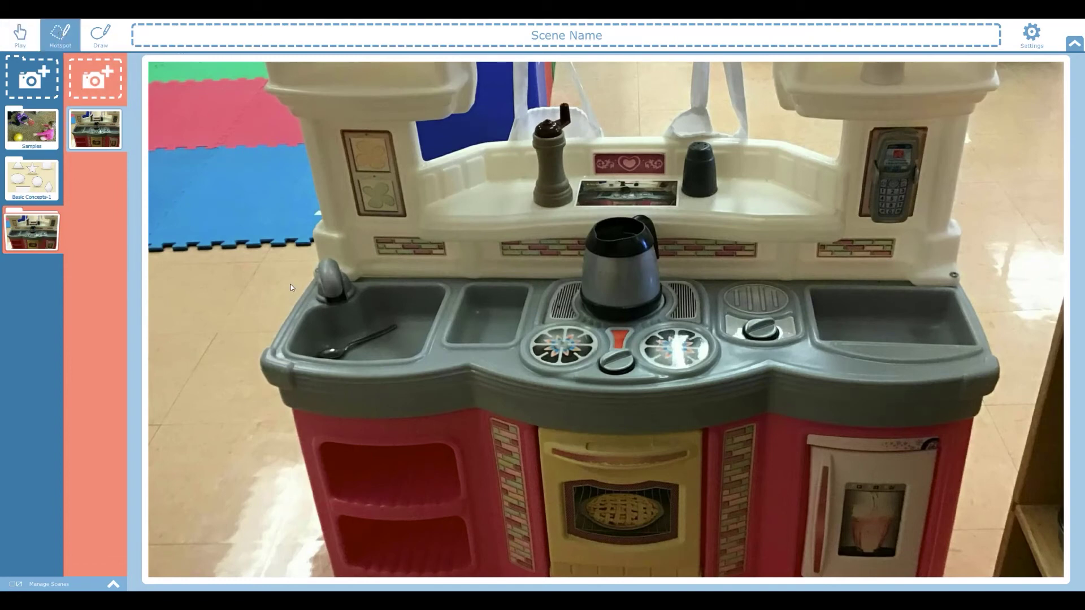
{"action": "mouse_move", "coordinate": [291, 283]}
{"action": "left_mouse_down"}
{"action": "mouse_move", "coordinate": [310, 252]}
{"action": "mouse_move", "coordinate": [413, 251]}
{"action": "left_mouse_up"}
{"action": "left_click_drag", "start_coordinate": [451, 319], "coordinate": [424, 370]}
{"action": "left_click_drag", "start_coordinate": [292, 276], "coordinate": [297, 269]}
Step: Label the sink hotspot 'sink', record and play back its sound, then test it in play mode
{"action": "left_click", "coordinate": [388, 294]}
{"action": "type", "text": "sink"}
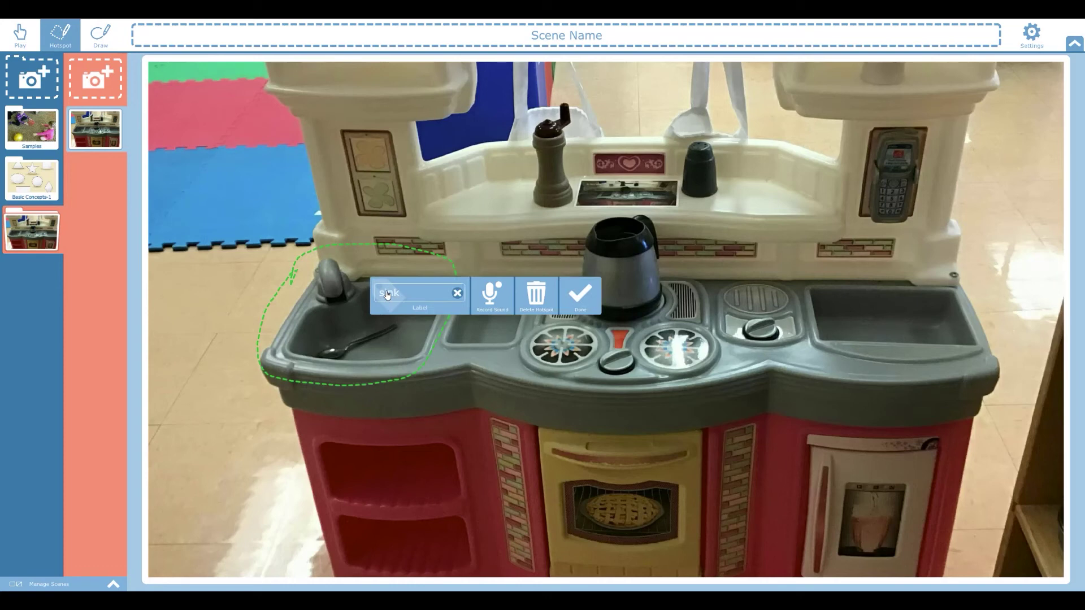
{"action": "left_click", "coordinate": [486, 299]}
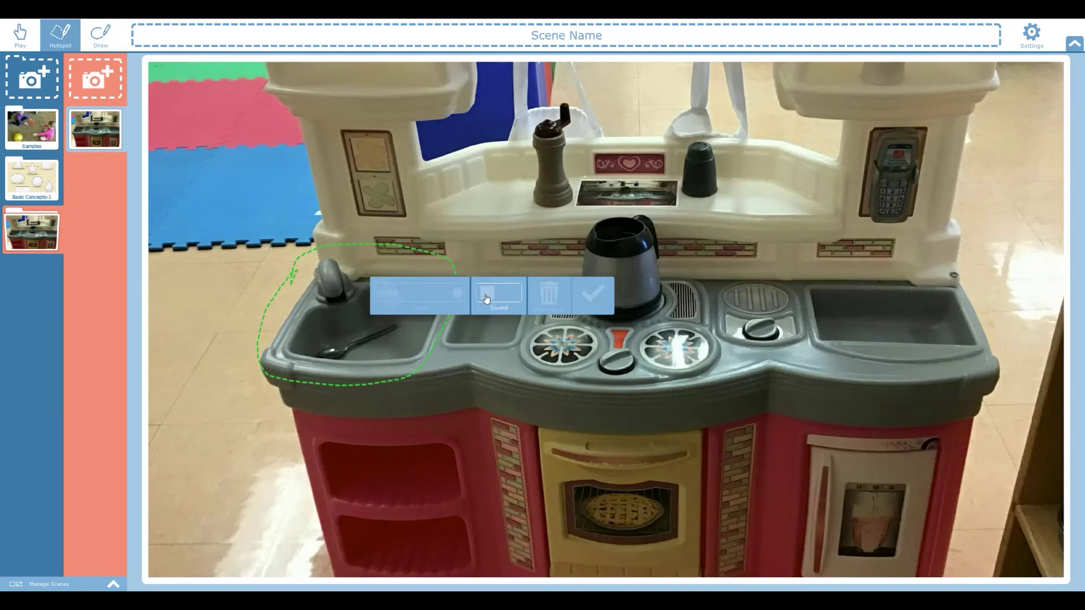
{"action": "left_click", "coordinate": [486, 299]}
{"action": "left_click", "coordinate": [487, 299]}
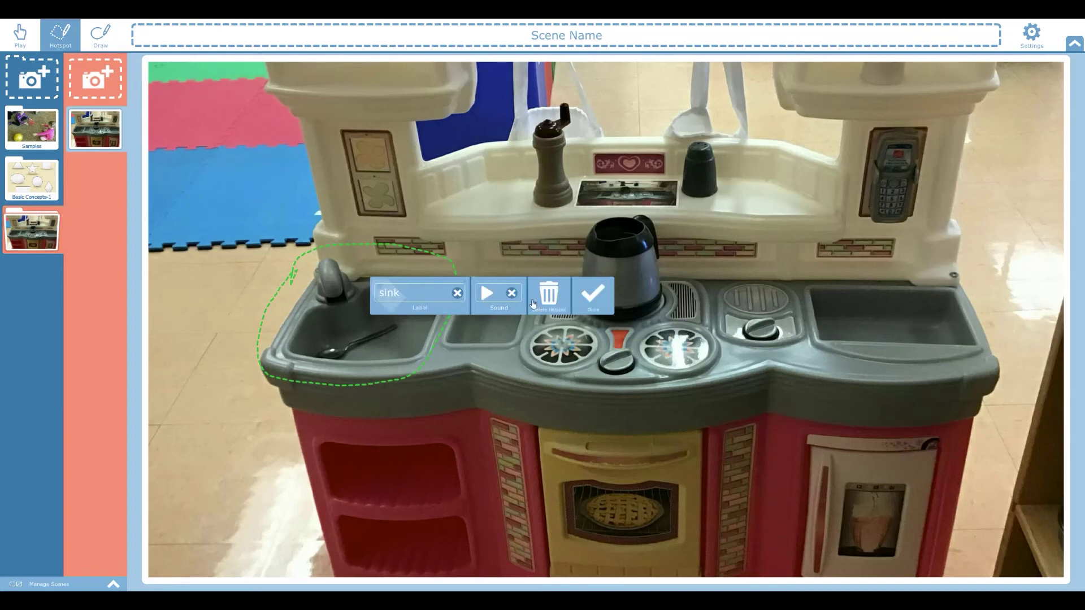
{"action": "left_click", "coordinate": [583, 296]}
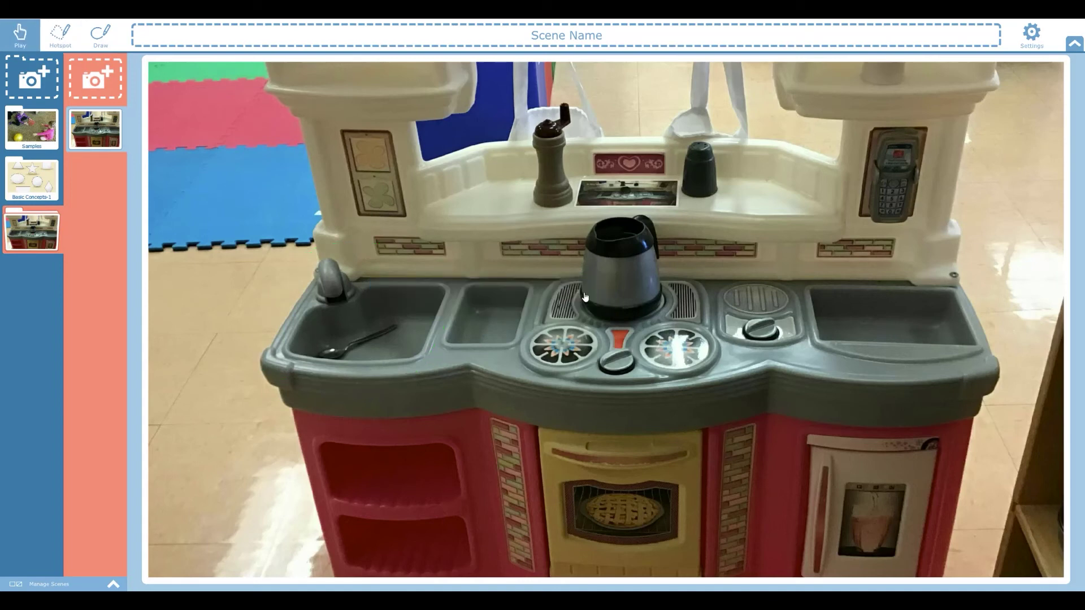
{"action": "left_click", "coordinate": [378, 312]}
Step: Clear the sink hotspot's sound and record a new one, keeping its 'sink' label
{"action": "left_click", "coordinate": [61, 35]}
{"action": "left_click", "coordinate": [355, 309]}
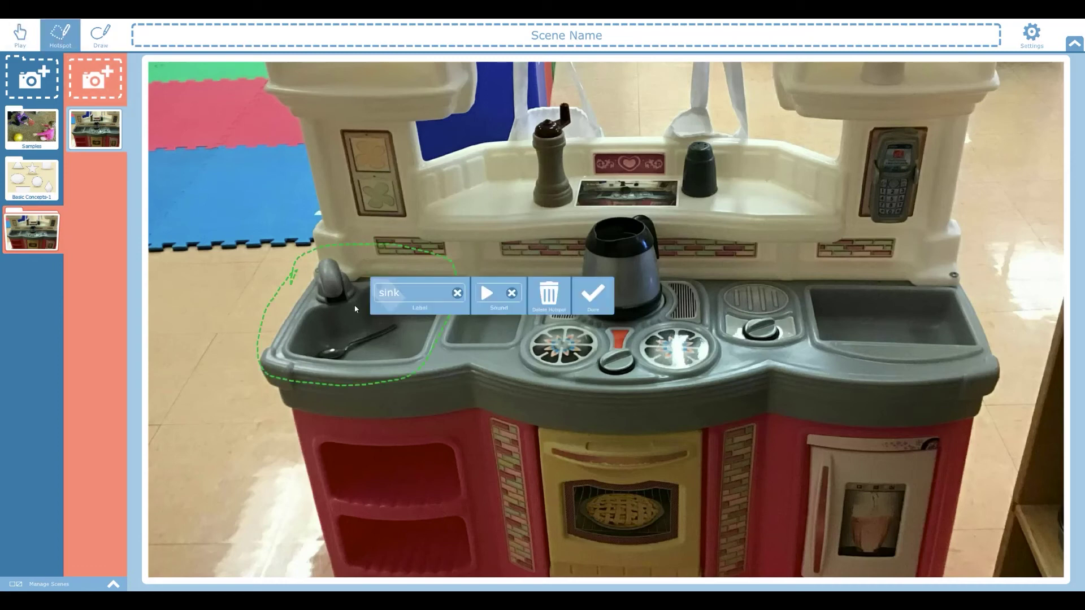
{"action": "left_click", "coordinate": [412, 294]}
{"action": "left_click", "coordinate": [511, 294]}
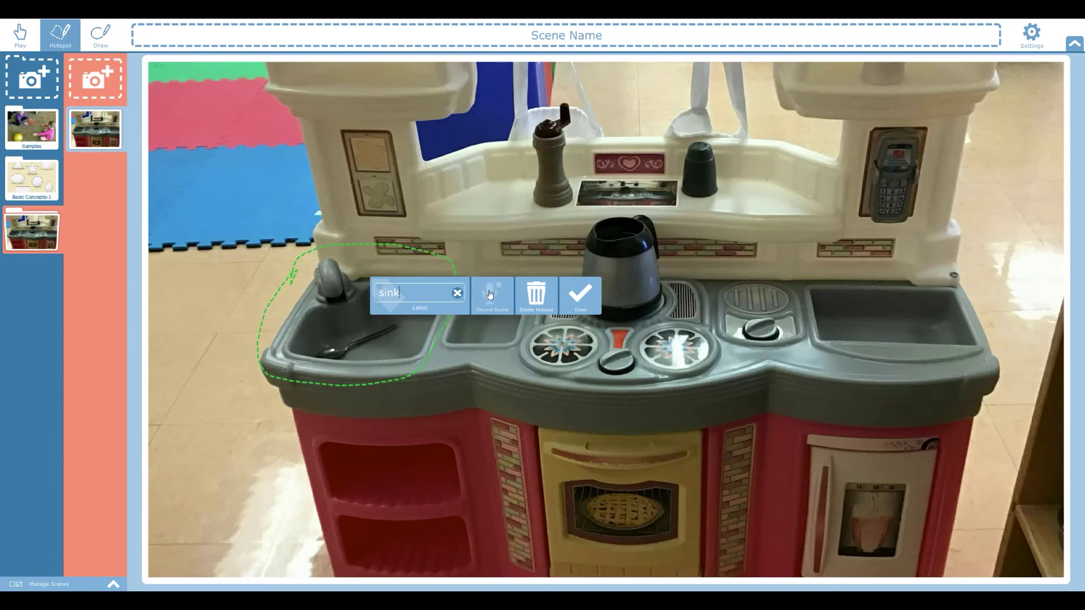
{"action": "left_click", "coordinate": [490, 294]}
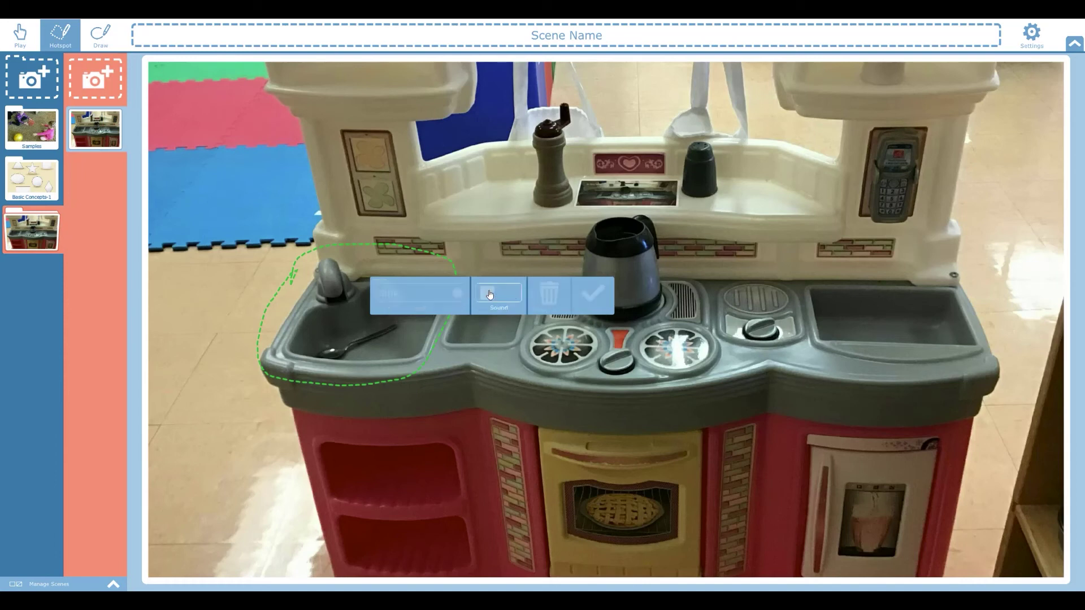
{"action": "left_click", "coordinate": [489, 294]}
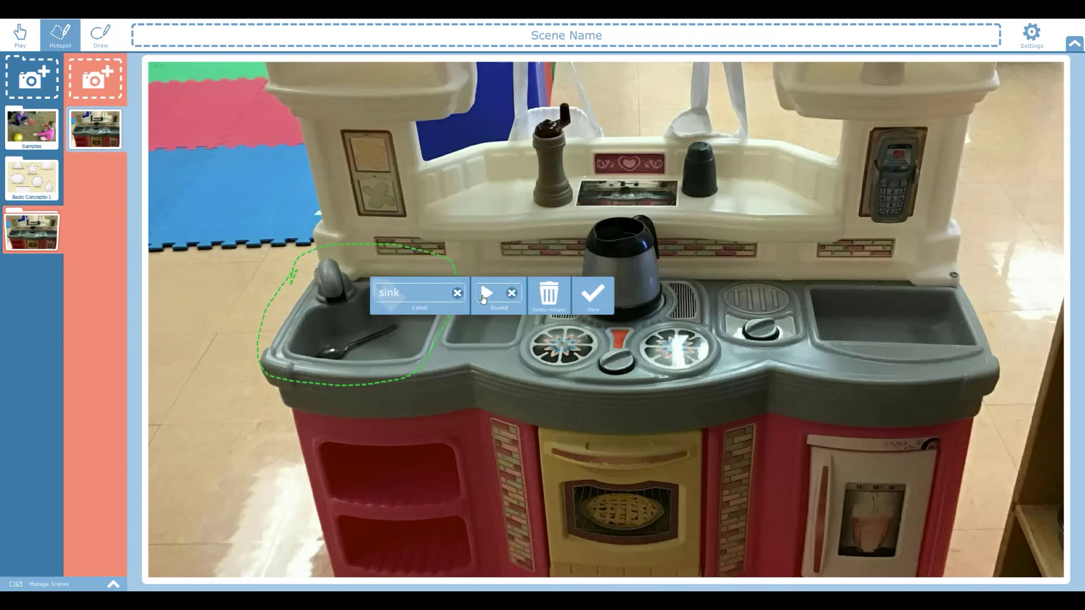
{"action": "left_click", "coordinate": [593, 294]}
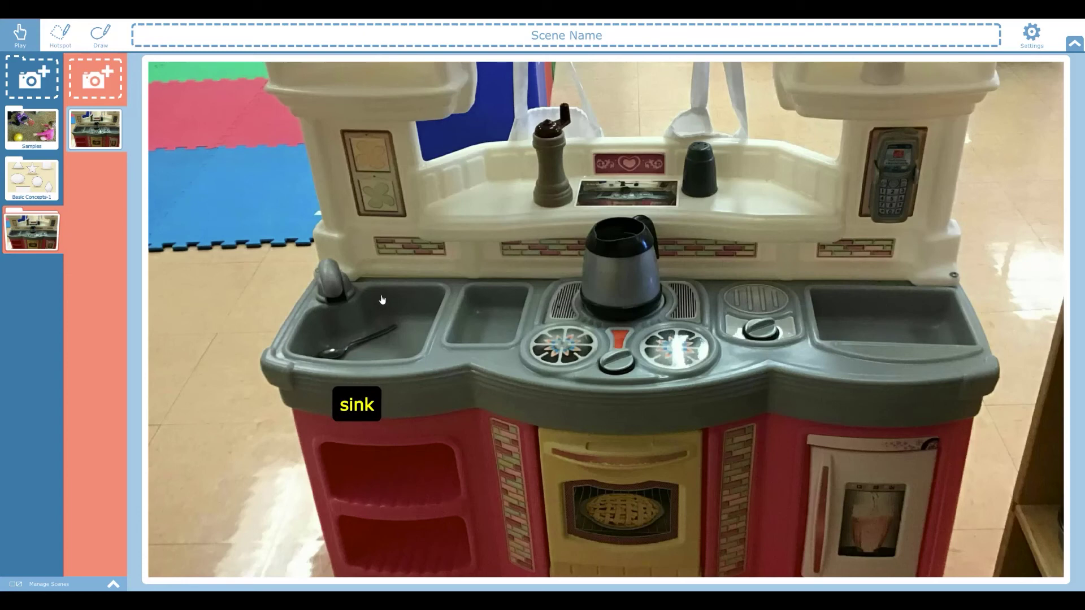
{"action": "left_click", "coordinate": [66, 35]}
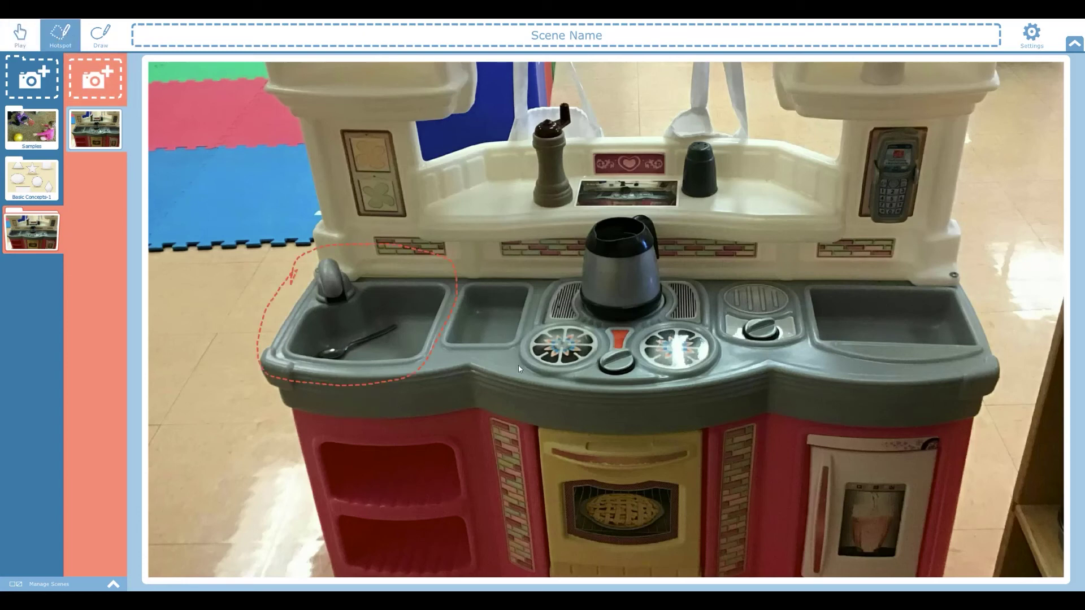
Step: Draw a freehand hotspot outline around the kettle and burners
{"action": "mouse_move", "coordinate": [520, 362]}
{"action": "left_mouse_down"}
{"action": "mouse_move", "coordinate": [510, 333]}
{"action": "mouse_move", "coordinate": [545, 276]}
{"action": "mouse_move", "coordinate": [579, 255]}
{"action": "left_mouse_up"}
{"action": "left_click_drag", "start_coordinate": [612, 212], "coordinate": [666, 215]}
{"action": "mouse_move", "coordinate": [736, 272]}
{"action": "left_mouse_down"}
{"action": "mouse_move", "coordinate": [821, 284]}
{"action": "mouse_move", "coordinate": [826, 346]}
{"action": "left_mouse_up"}
{"action": "mouse_move", "coordinate": [730, 358]}
{"action": "left_mouse_down"}
{"action": "mouse_move", "coordinate": [690, 384]}
{"action": "mouse_move", "coordinate": [620, 393]}
{"action": "mouse_move", "coordinate": [557, 390]}
{"action": "mouse_move", "coordinate": [523, 353]}
{"action": "left_mouse_up"}
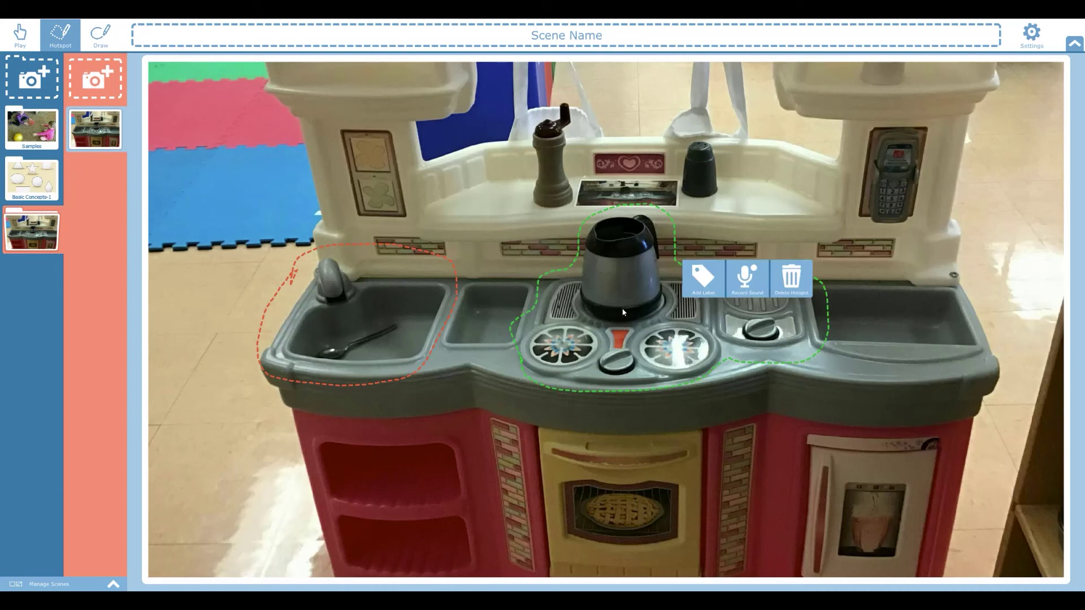
Step: Label the hotspot 'stove', record and play back its sound, then test it in play mode
{"action": "left_click", "coordinate": [701, 277]}
{"action": "type", "text": "stove"}
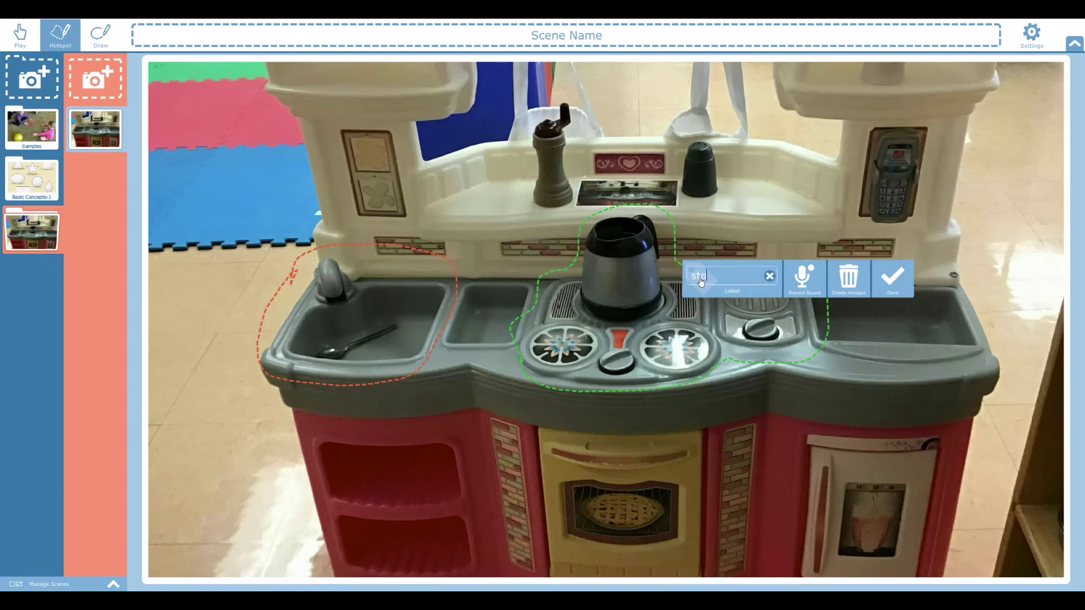
{"action": "left_click", "coordinate": [806, 283]}
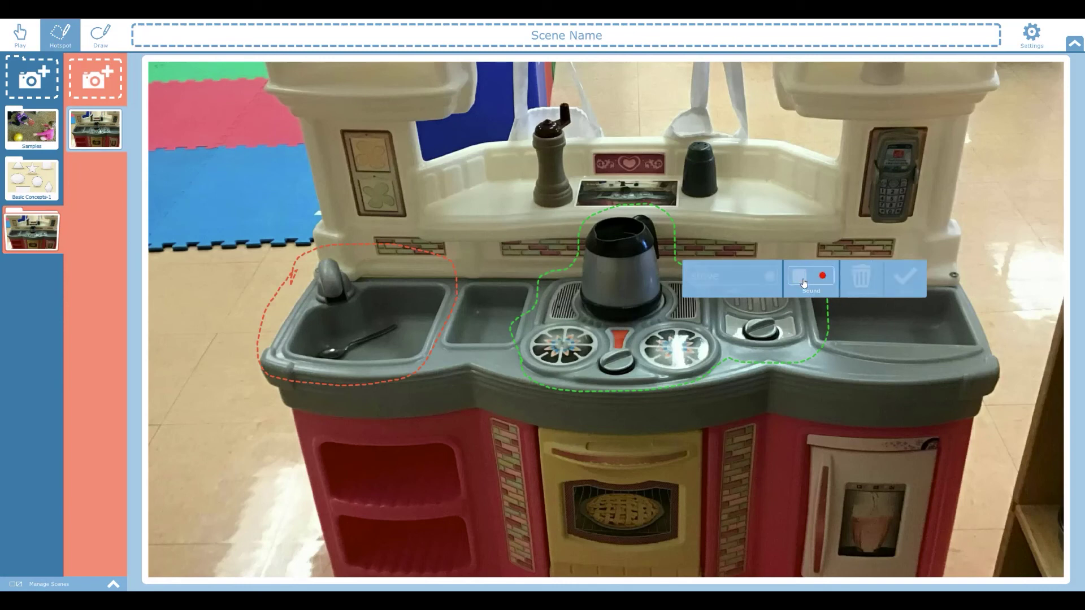
{"action": "left_click", "coordinate": [806, 281]}
{"action": "left_click", "coordinate": [801, 282]}
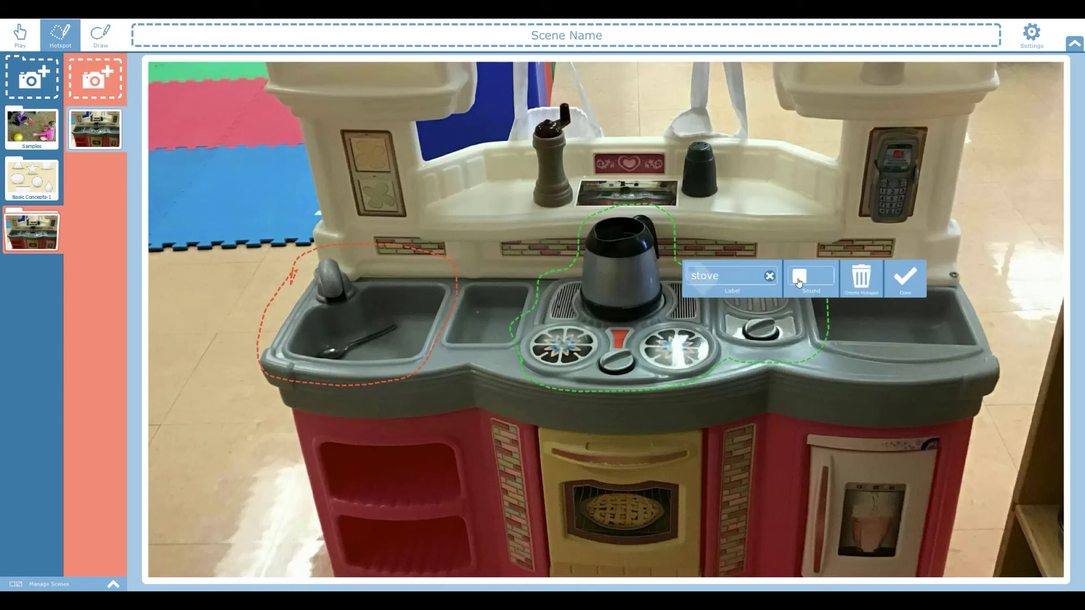
{"action": "left_click", "coordinate": [904, 280]}
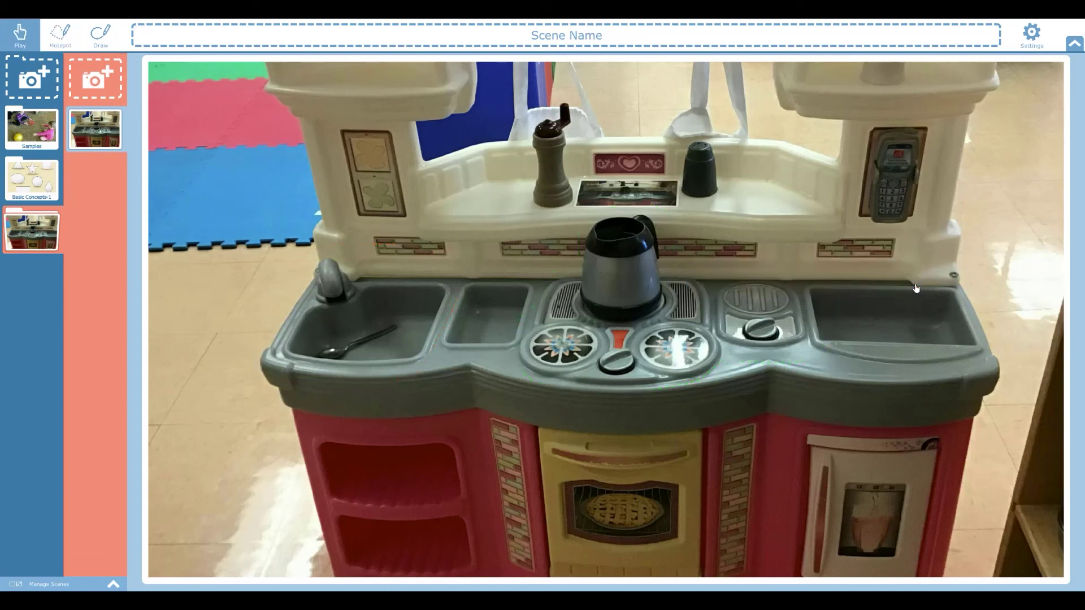
{"action": "left_click", "coordinate": [662, 294]}
Step: Open the stove hotspot and retype its label as 'stove'
{"action": "left_click", "coordinate": [60, 34]}
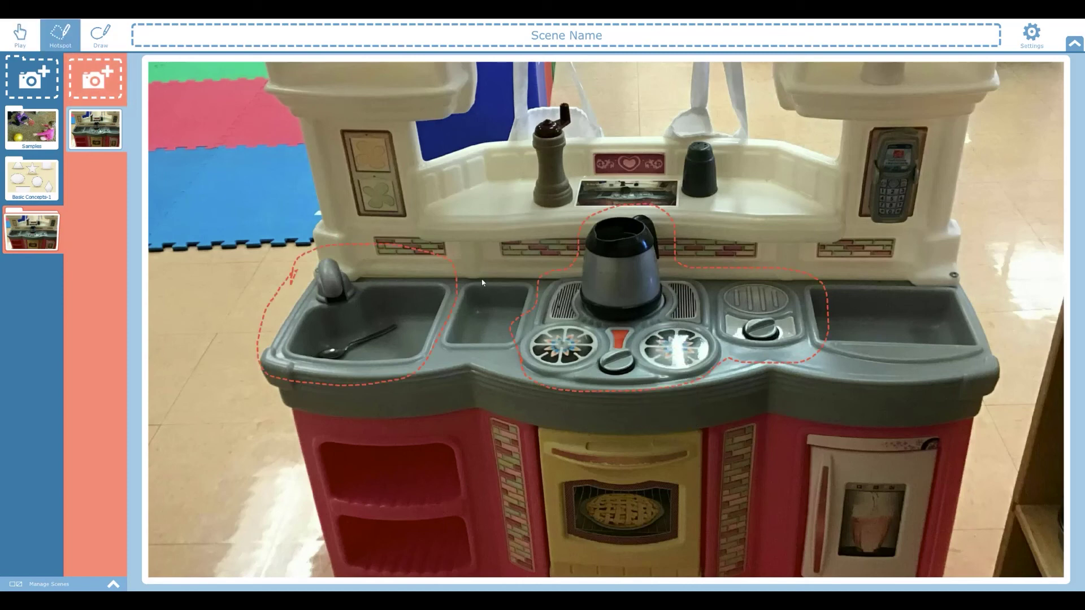
{"action": "left_click", "coordinate": [636, 332]}
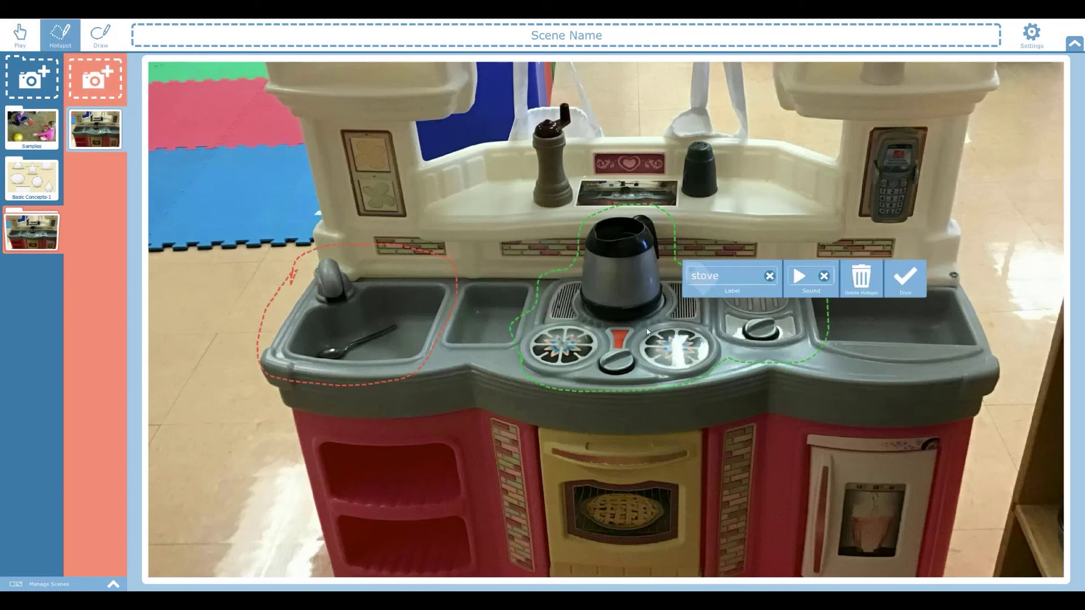
{"action": "left_click", "coordinate": [743, 277]}
{"action": "type", "text": "Let"}
{"action": "key", "text": "BackSpace"}
{"action": "key", "text": "BackSpace"}
{"action": "key", "text": "BackSpace"}
{"action": "type", "text": "stove"}
Step: Replace the stove hotspot's sound with a new recording and play it back
{"action": "left_click", "coordinate": [826, 279]}
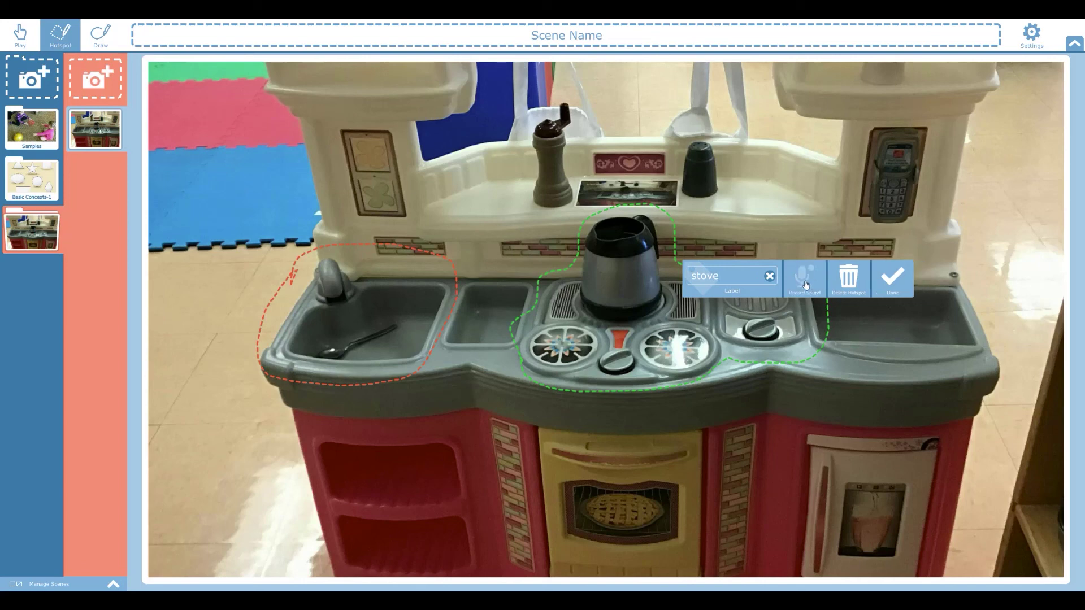
{"action": "left_click", "coordinate": [806, 285]}
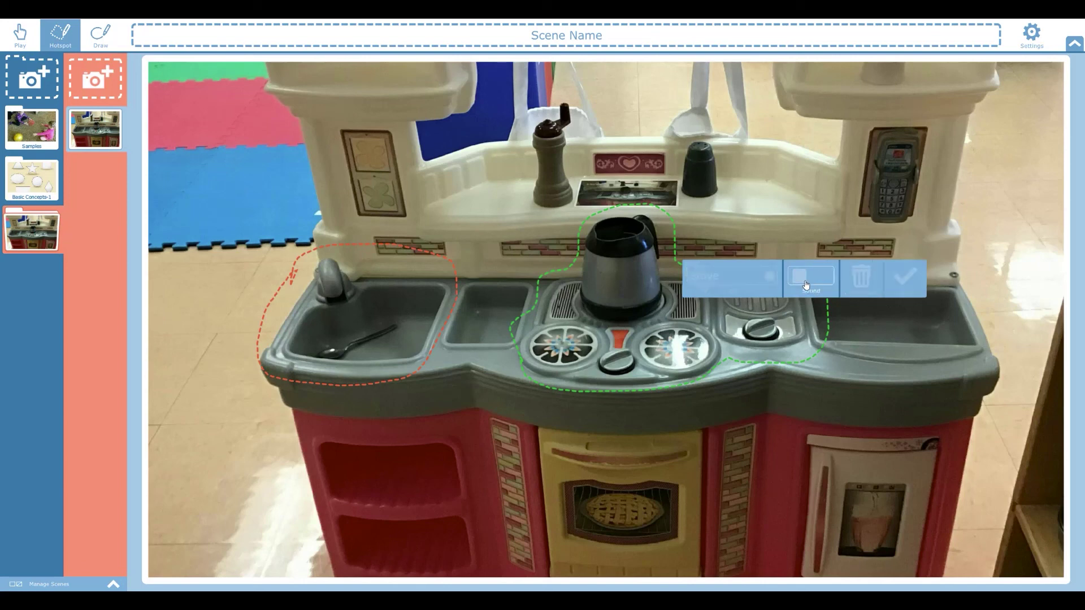
{"action": "left_click", "coordinate": [800, 281]}
{"action": "left_click", "coordinate": [798, 278]}
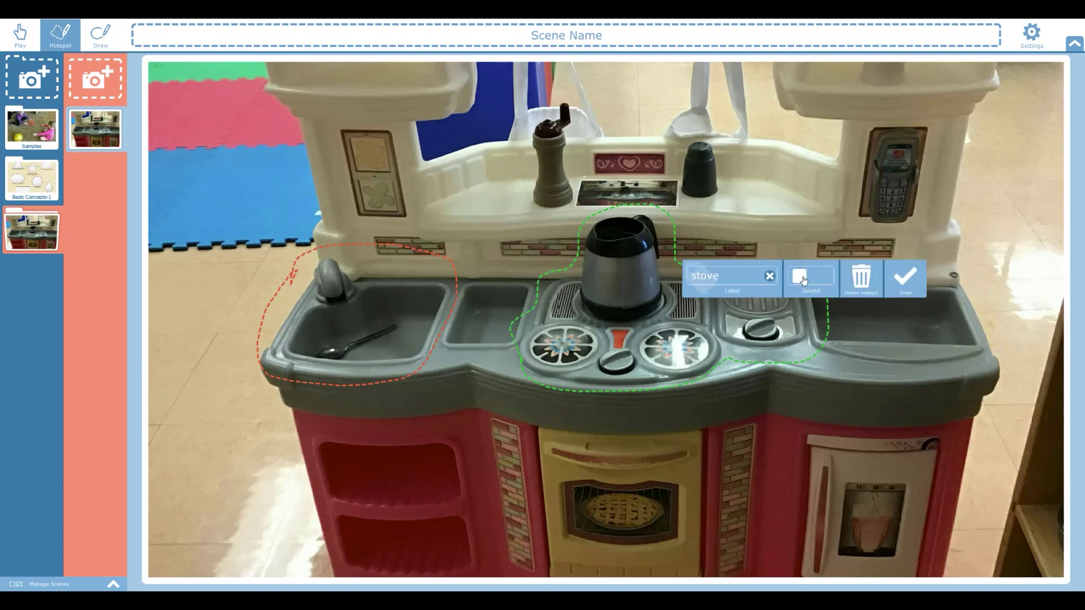
{"action": "left_click", "coordinate": [915, 285]}
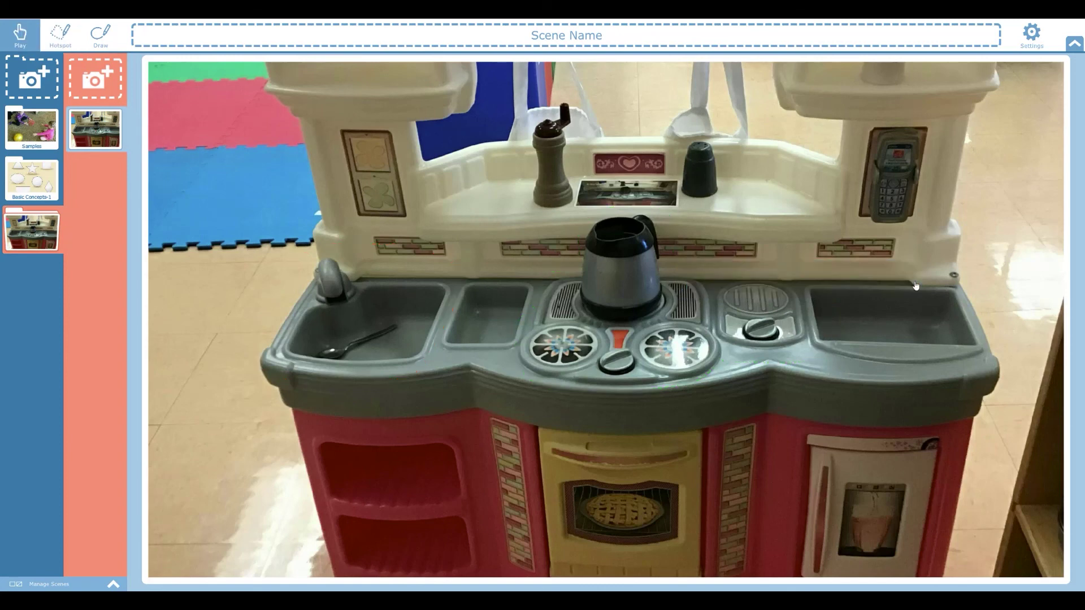
Step: Tap the stove hotspot in play mode to show its 'stove' label
{"action": "left_click", "coordinate": [625, 301]}
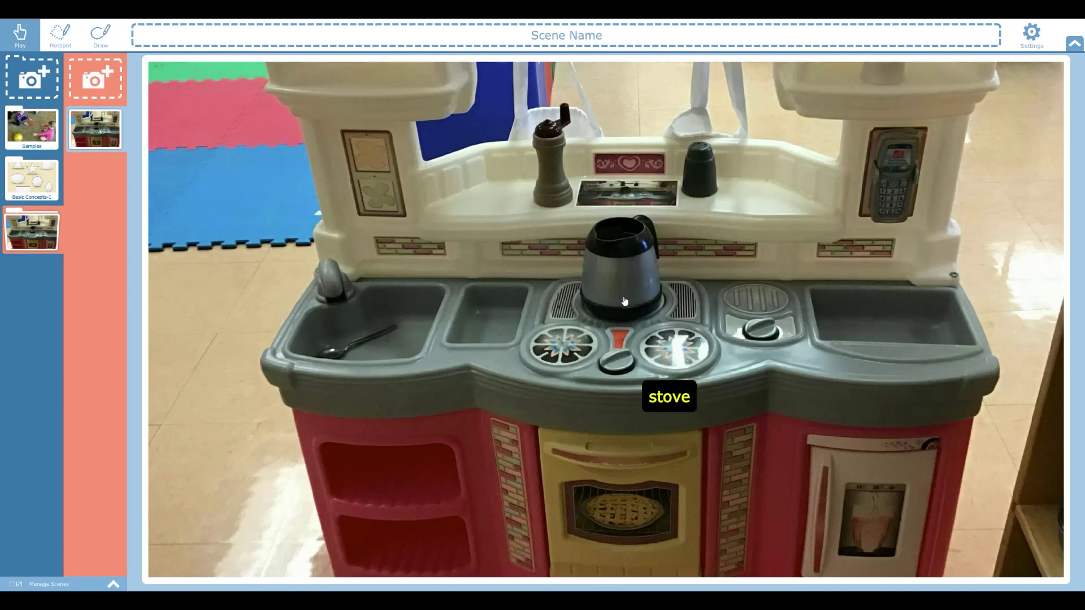